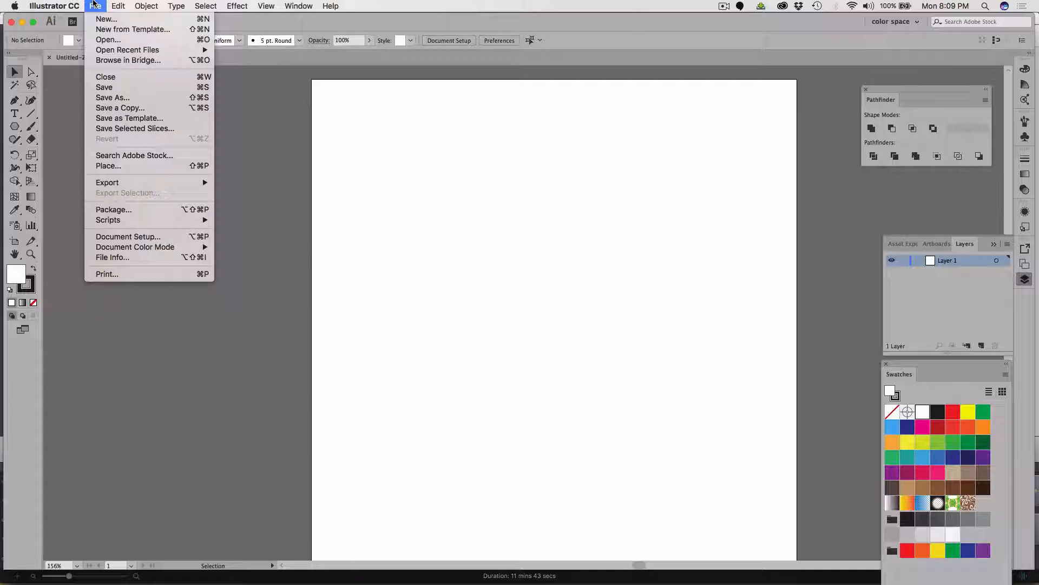
Place old-wooden-door-28625904.jpg from the Desktop images folder on the artboard at about 4.35 by 7.37 in
left_click(118, 166)
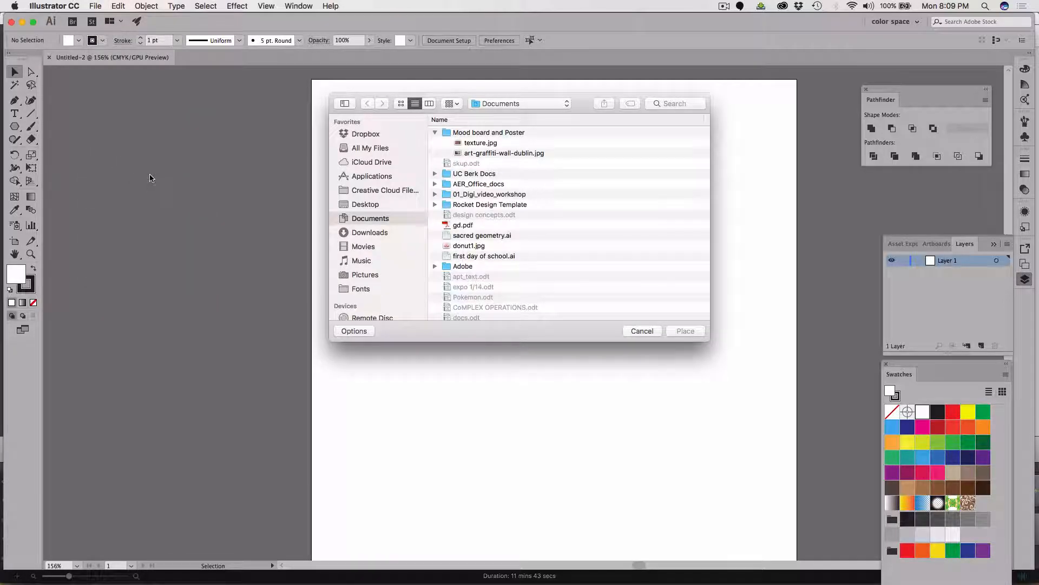
key("j")
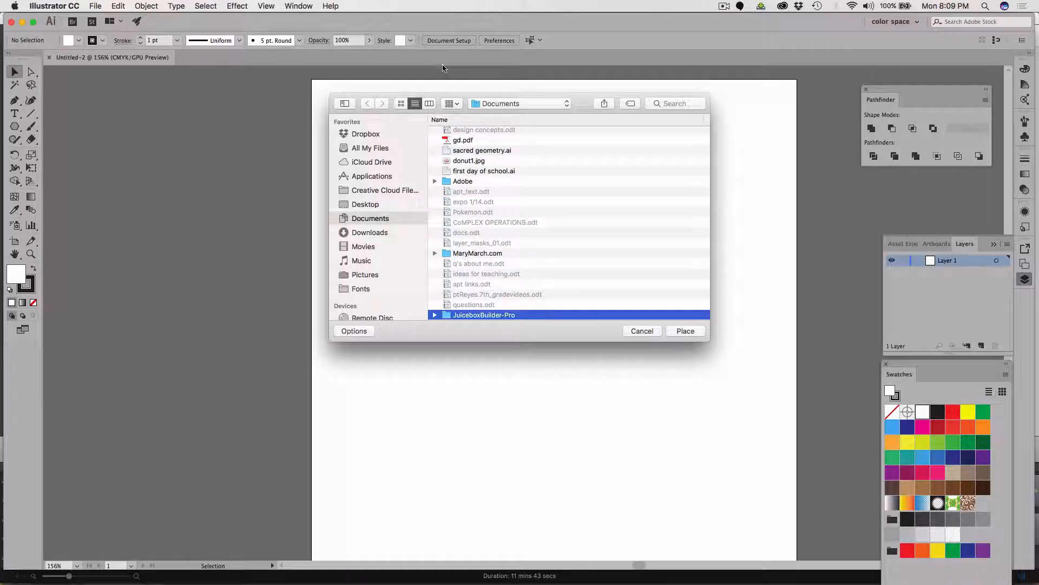
left_click(353, 208)
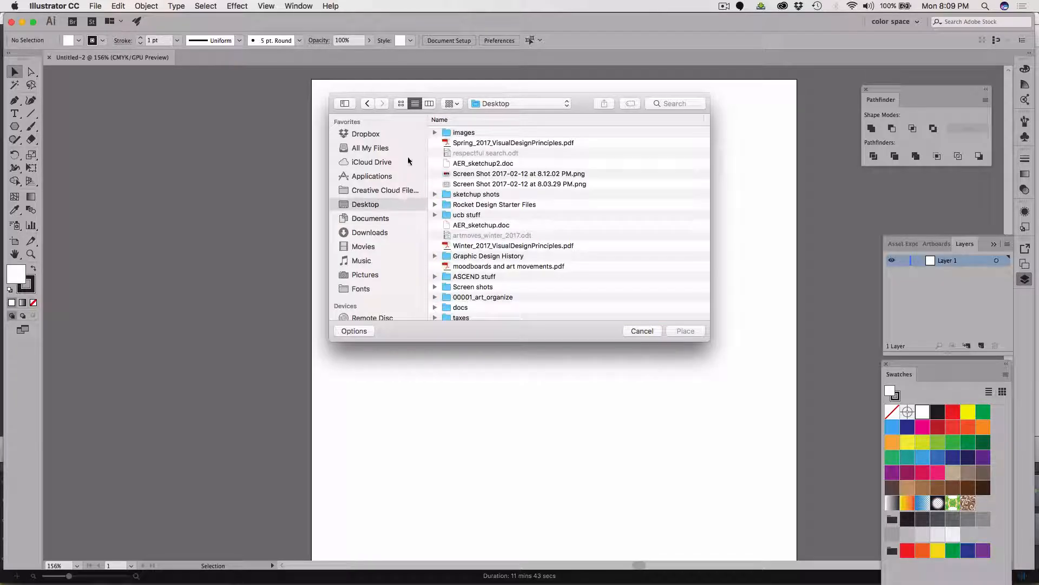
left_click(434, 133)
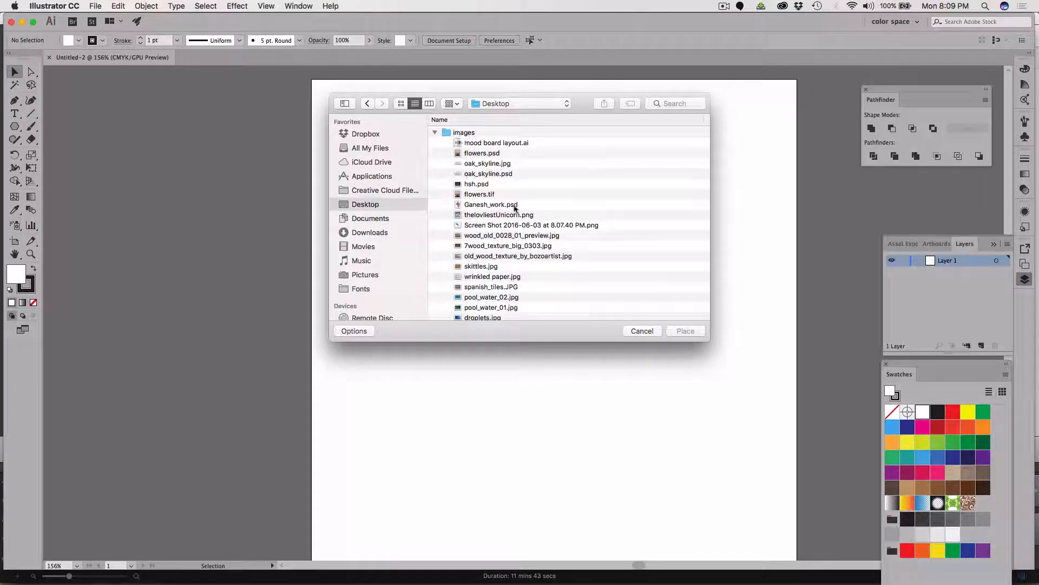
left_click(473, 153)
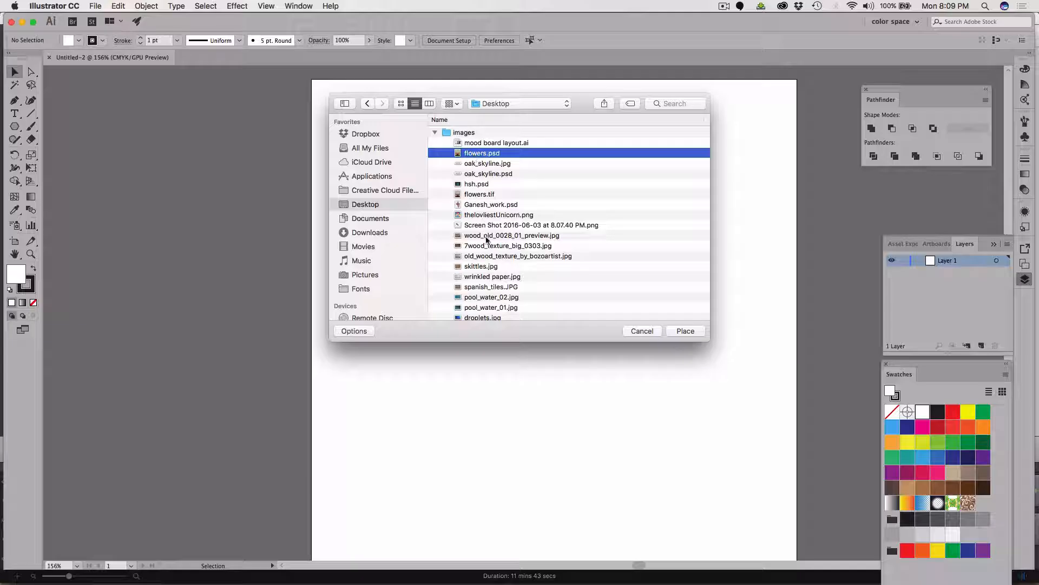
scroll(487, 240, "down", 5)
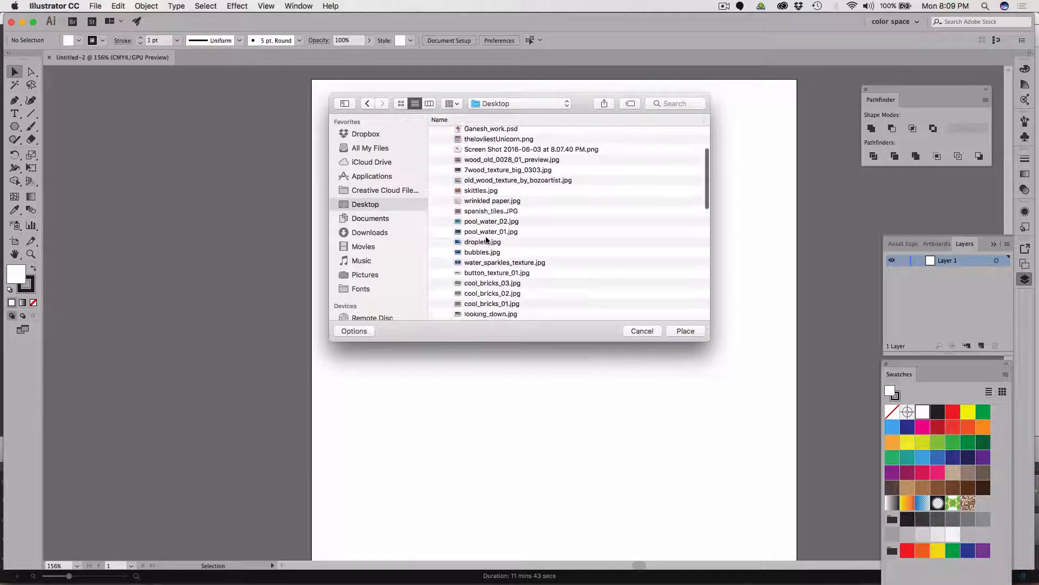
scroll(487, 239, "down", 3)
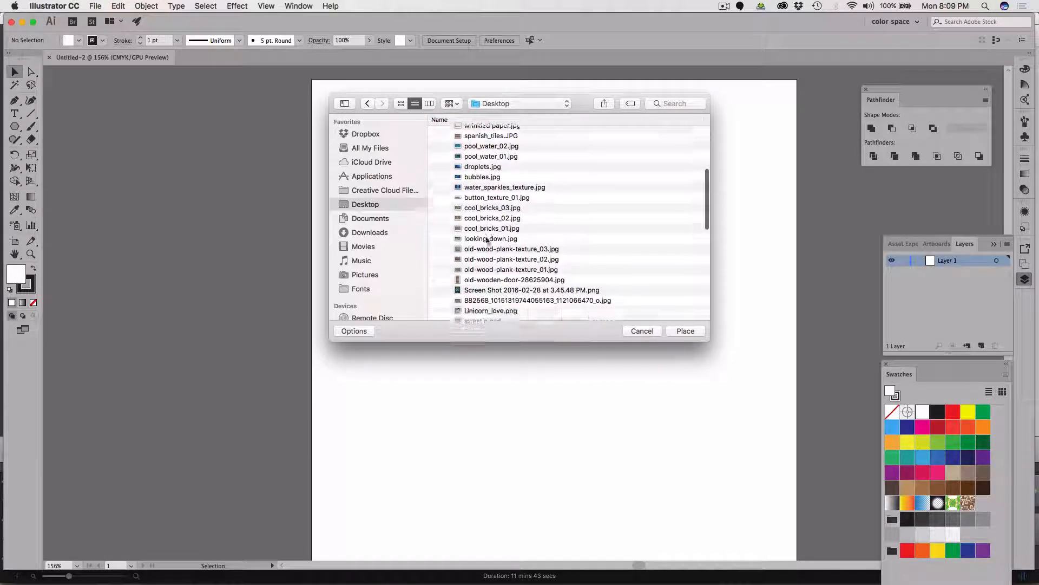
scroll(486, 240, "down", 3)
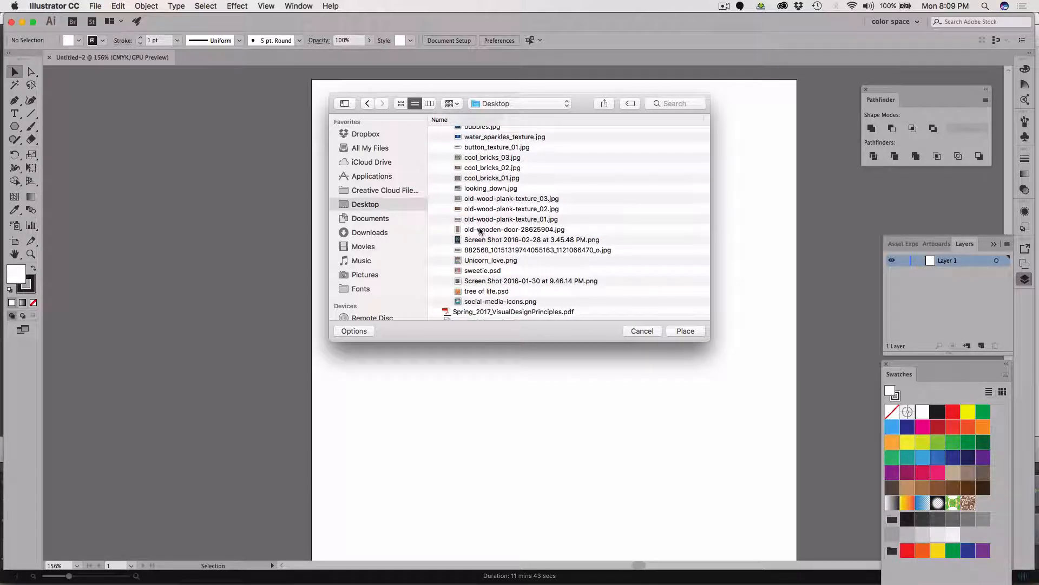
left_click(480, 230)
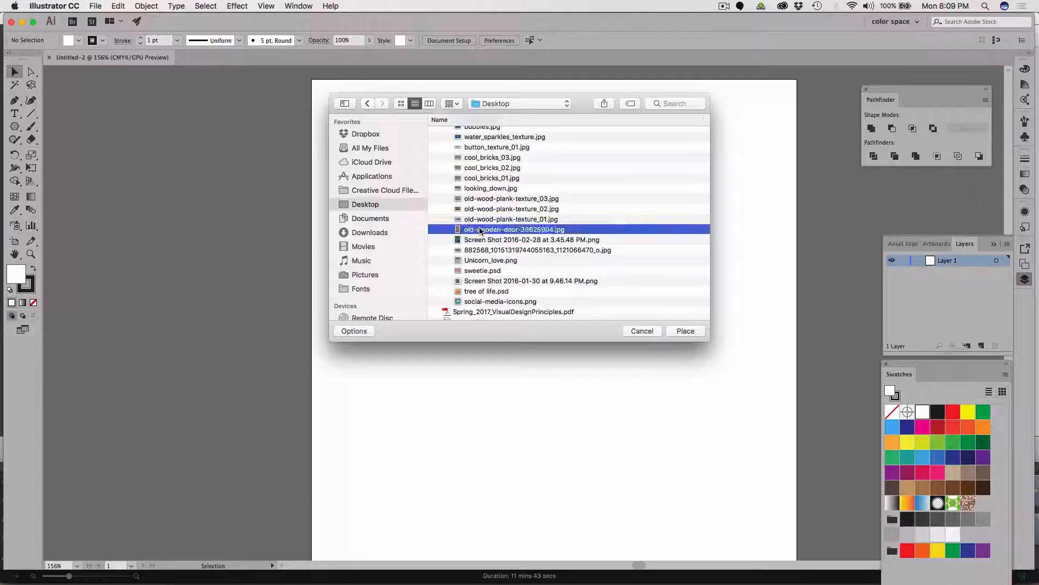
left_click(685, 331)
left_click_drag(346, 100, 817, 548)
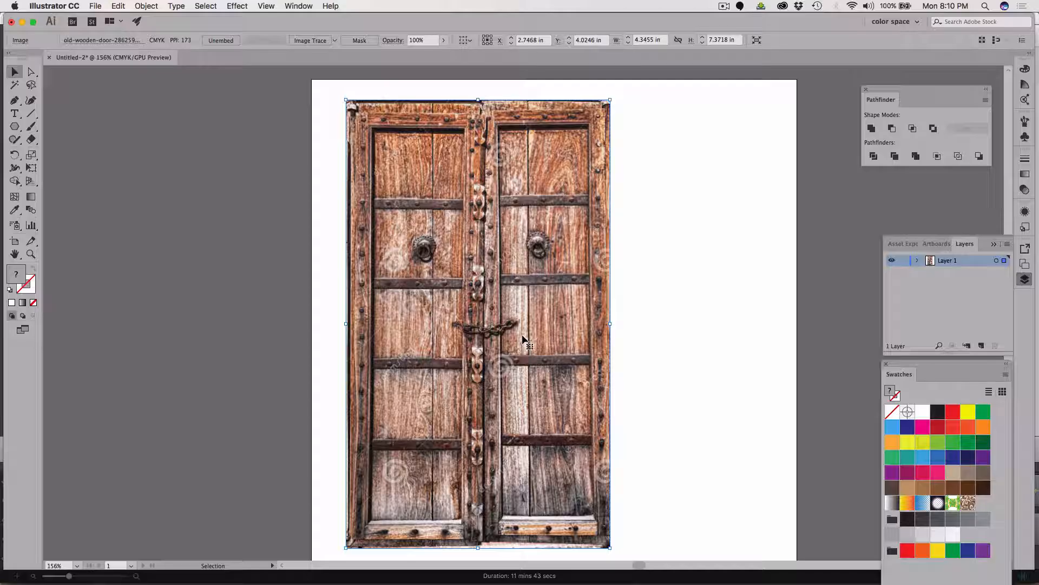
Examine the image pixels around the left door knocker up close, then return to the full artboard view
key("z")
left_click(430, 250)
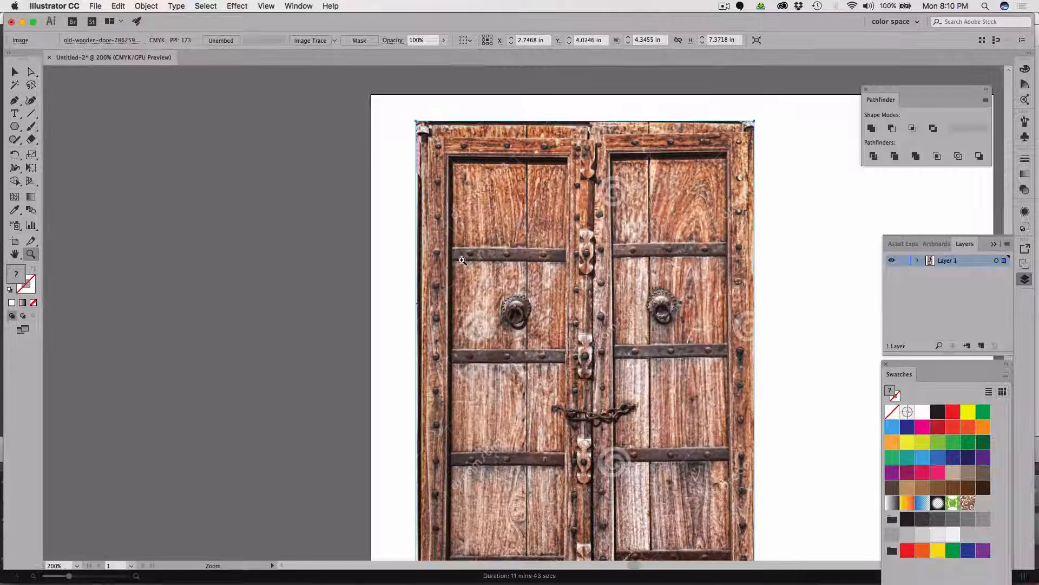
left_click(465, 261)
left_click(517, 270)
left_click(548, 281)
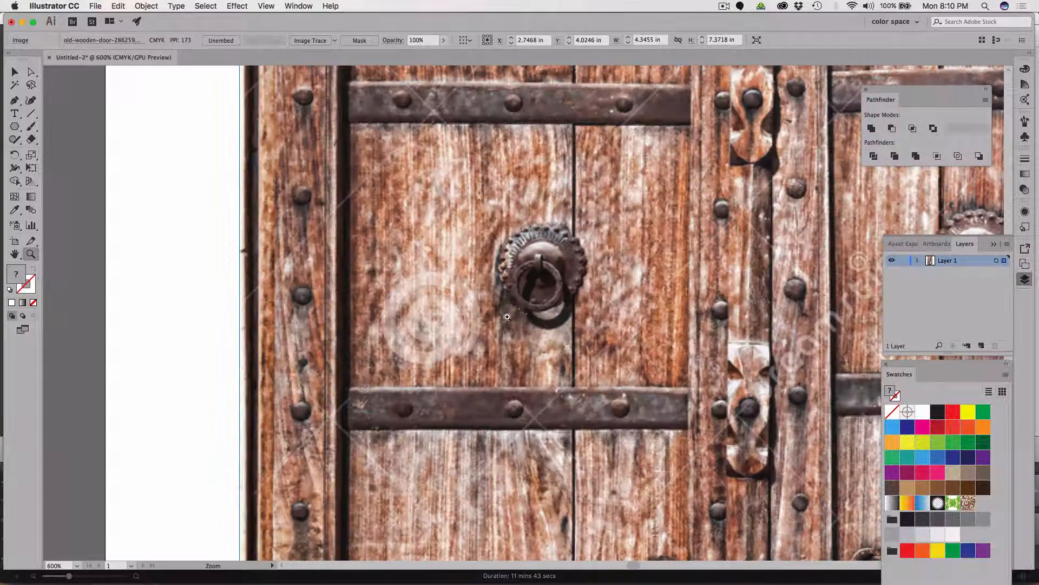
left_click(563, 278)
left_click(539, 323)
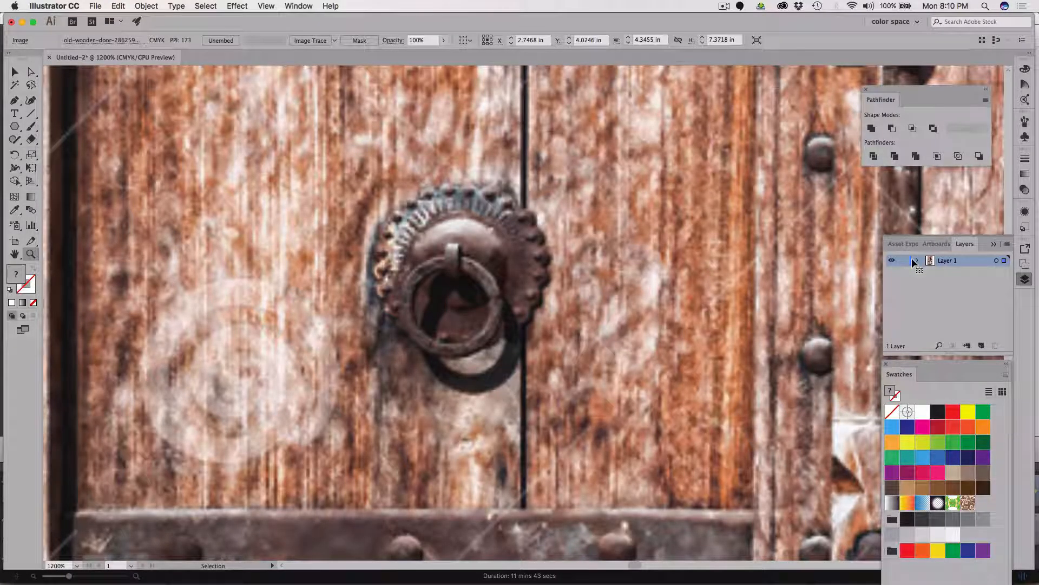
key("super+0")
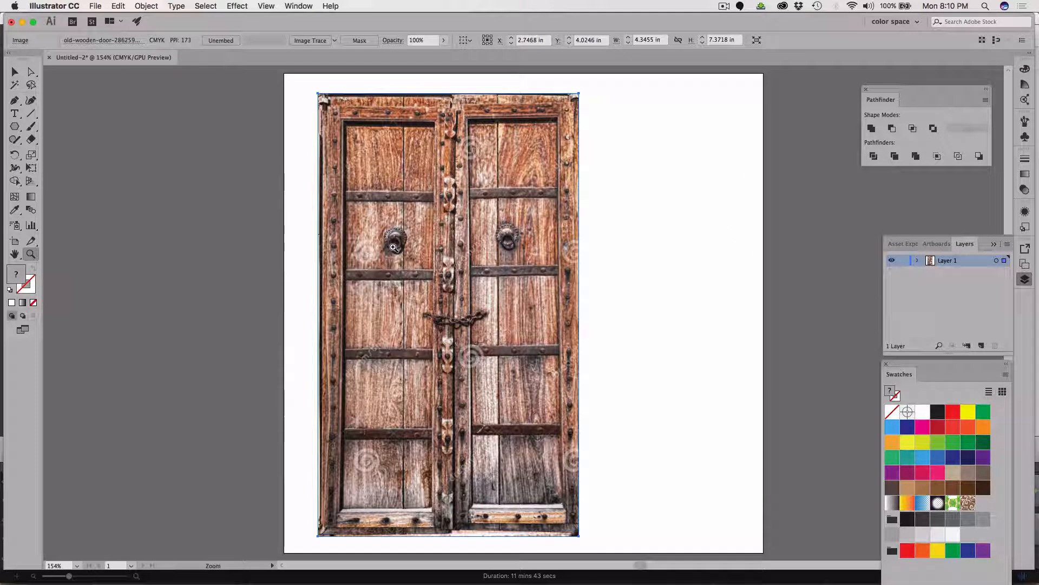
Scale the door image up proportionally to about 35.6 by 60.4 in and position the left door knocker inside the artboard
left_click(15, 71)
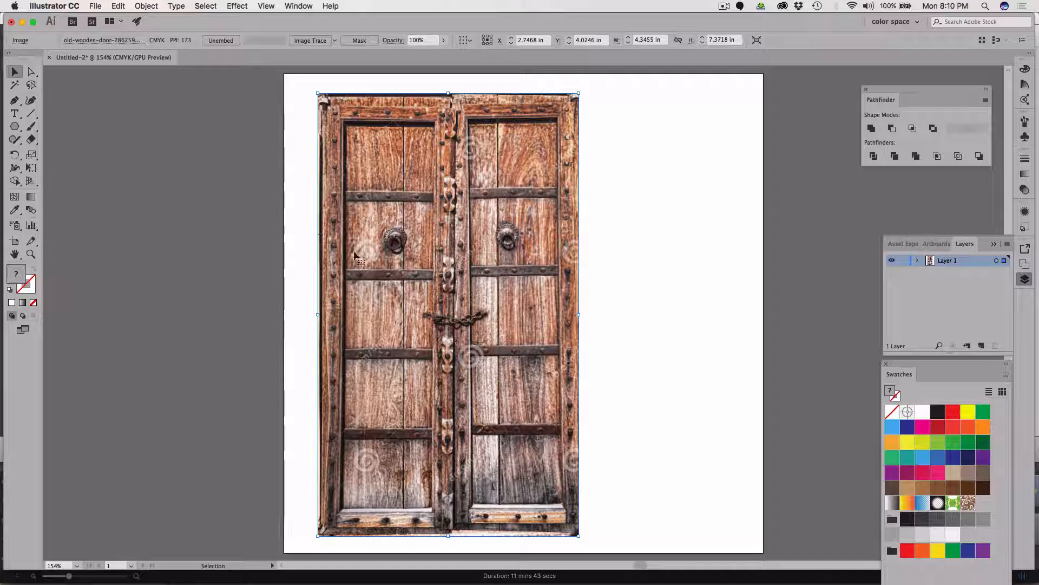
left_click_drag(354, 255, 360, 455)
key("s")
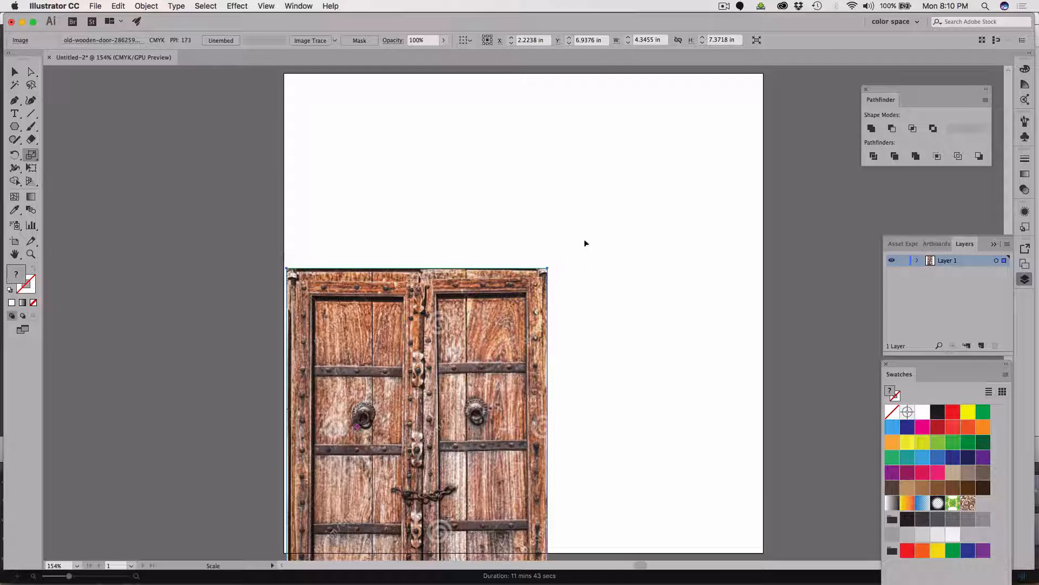
left_click_drag(584, 239, 747, 124)
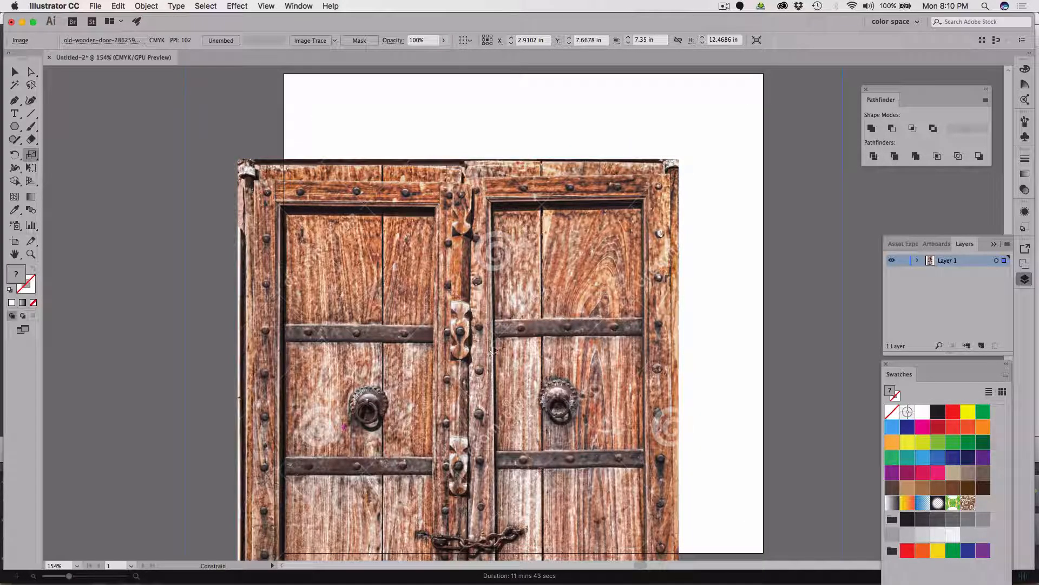
left_click_drag(493, 350, 551, 320)
left_click(358, 387)
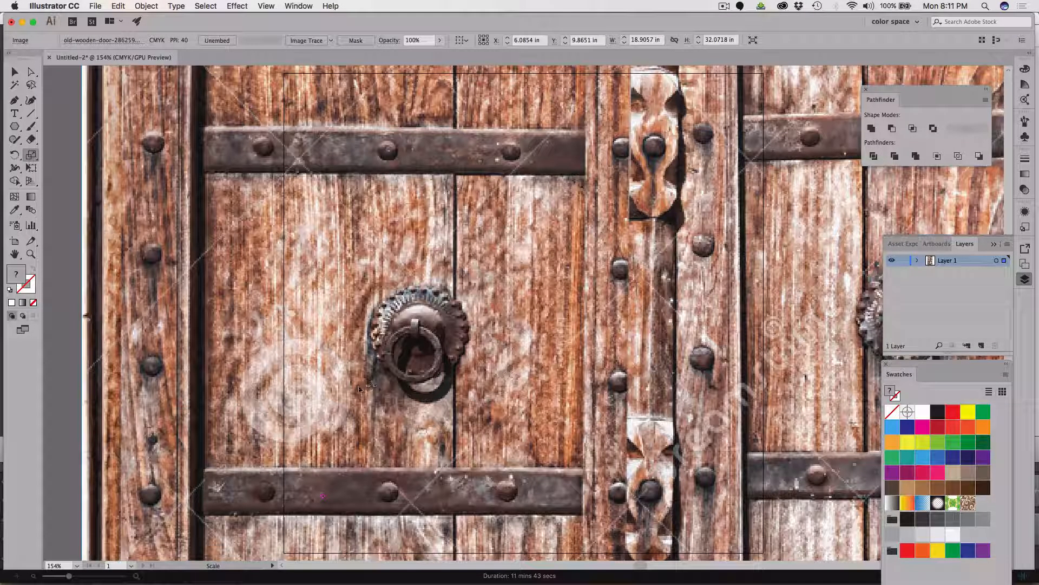
left_click_drag(476, 336, 595, 279)
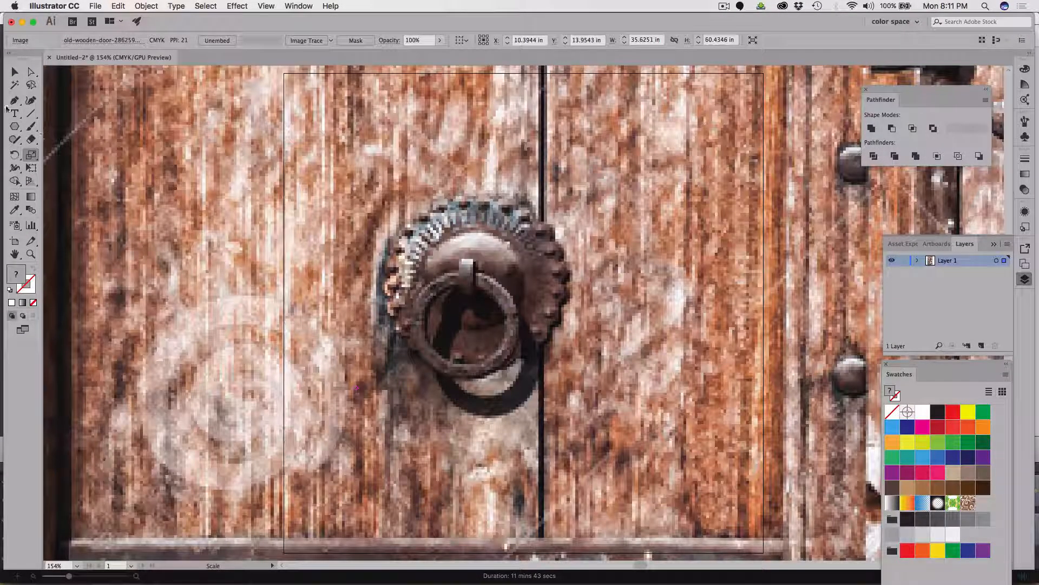
left_click(14, 71)
left_click_drag(454, 272, 541, 342)
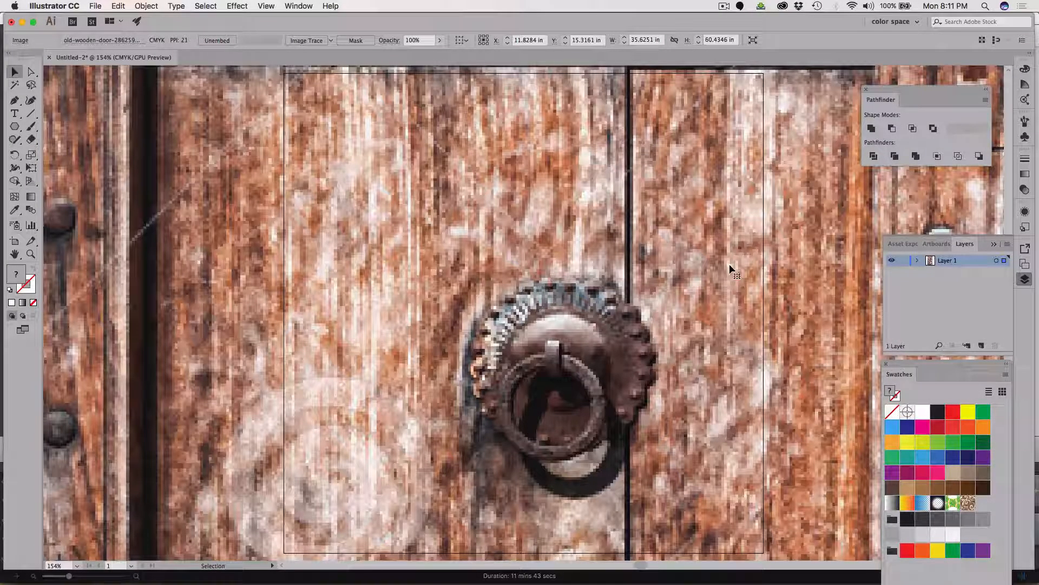
key("Delete")
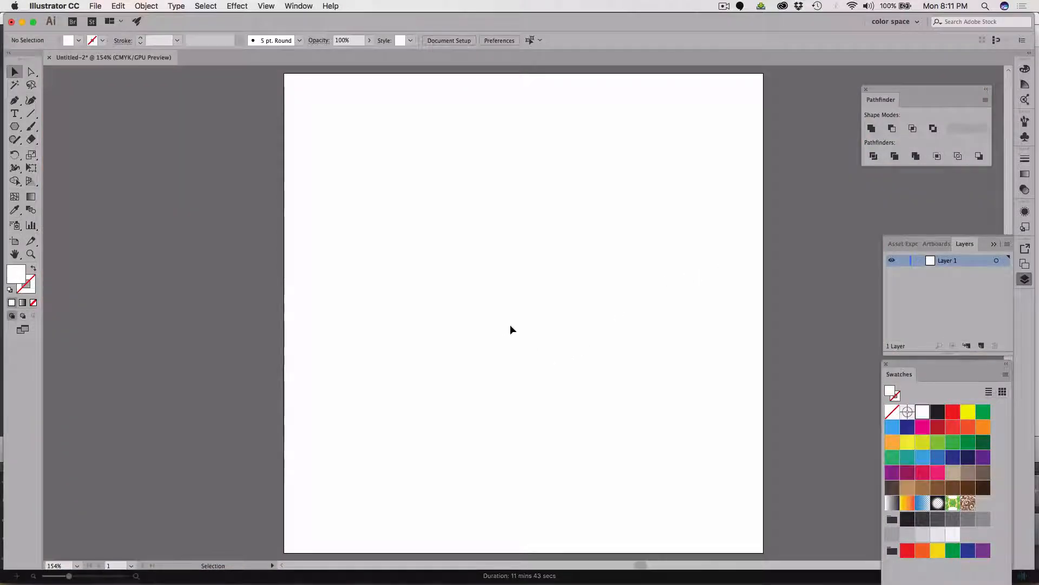
key("a")
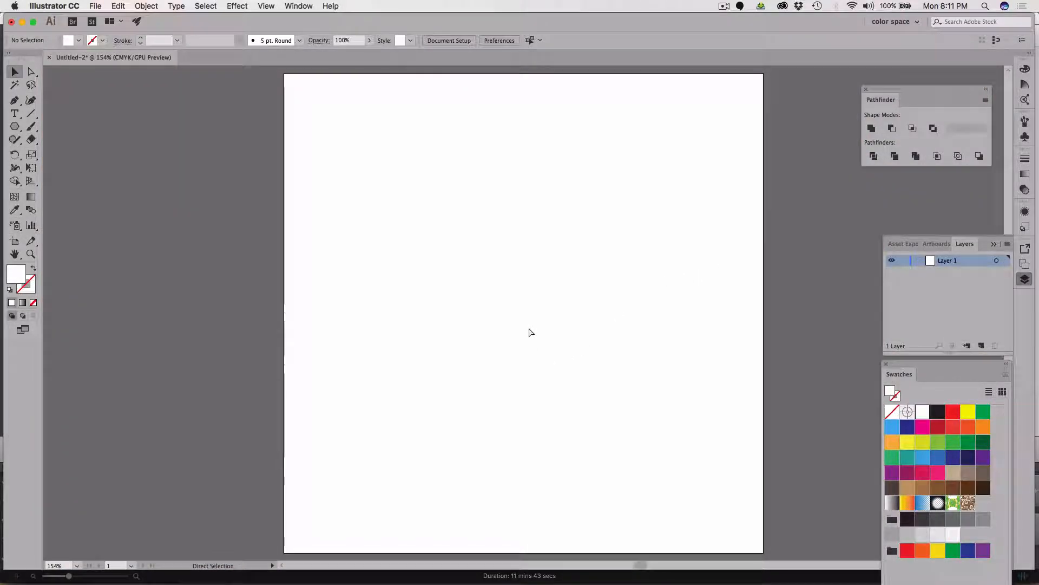
key("super+z")
key("v")
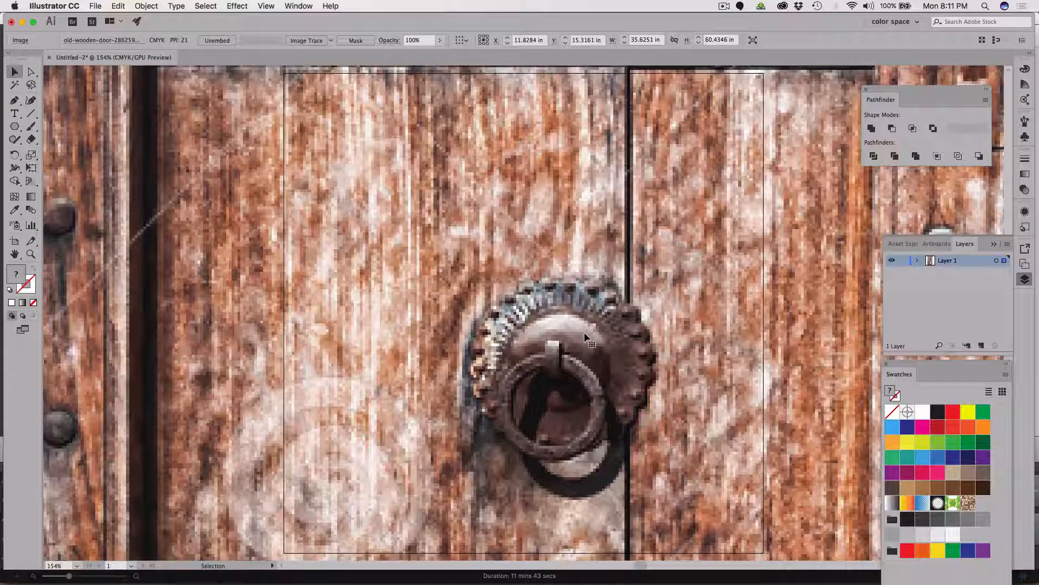
Apply Image Trace to the enlarged door image using the 6 Colors preset
left_click(332, 42)
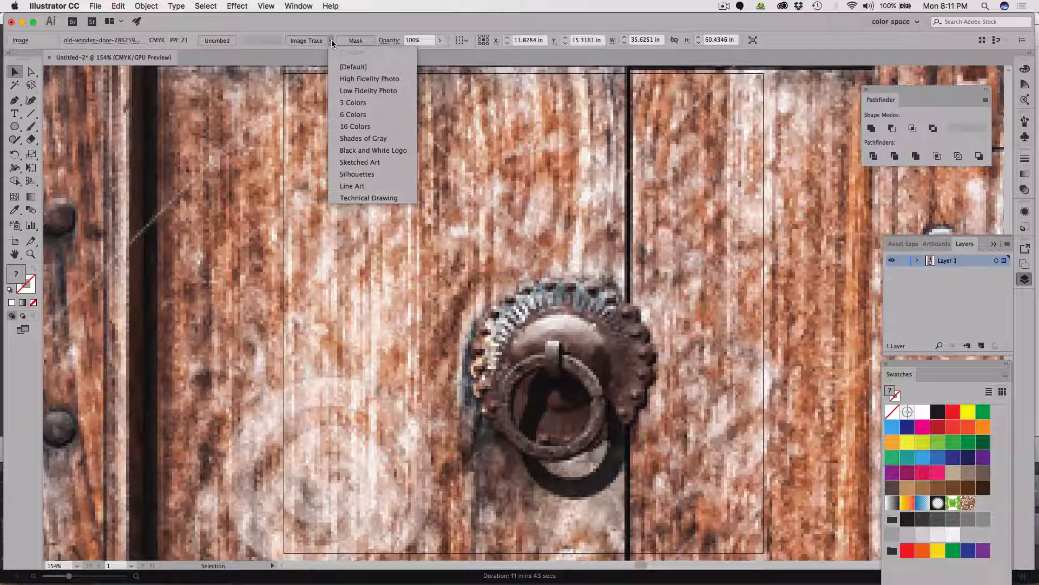
left_click(357, 115)
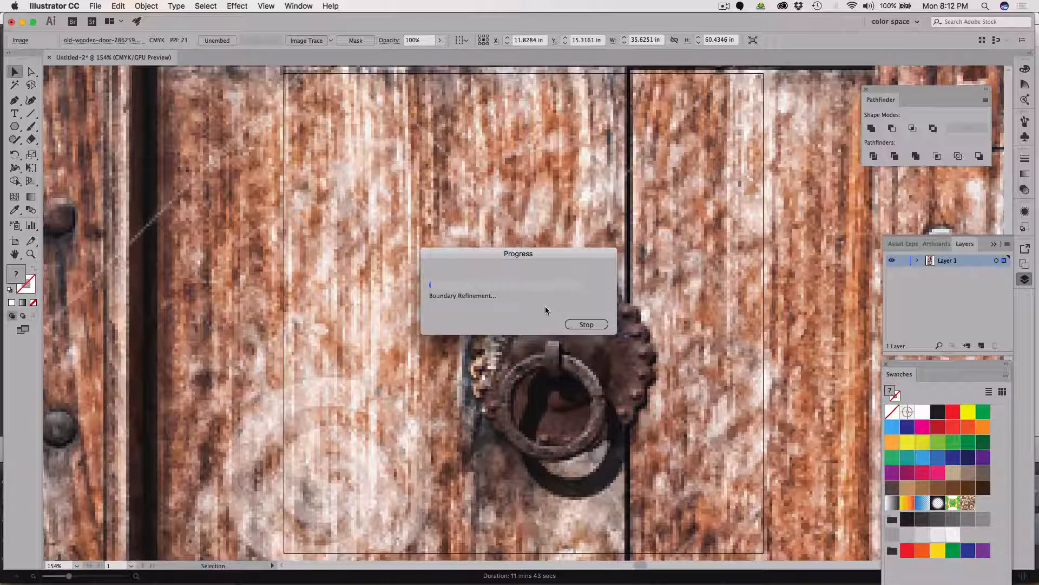
left_click(595, 325)
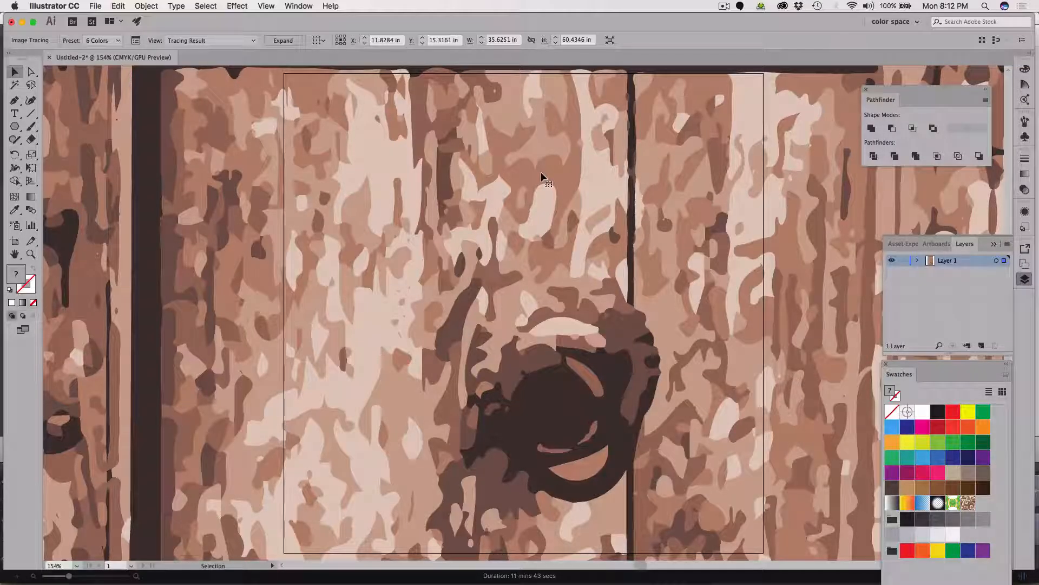
Sample the darkest brown inside the left door knocker and save it as a CMYK process swatch, also added to My Library
scroll(540, 172, "up", 1)
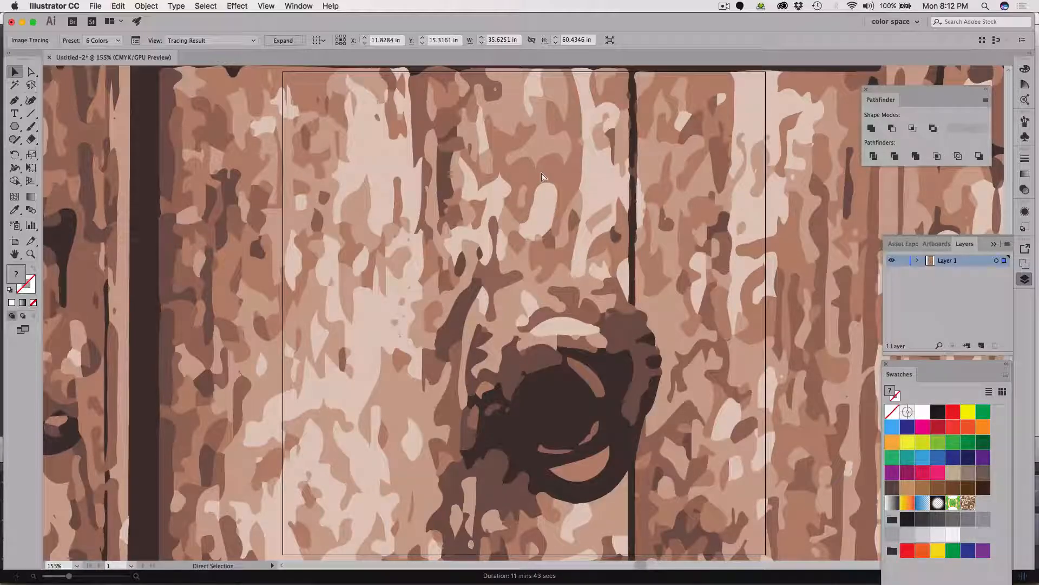
scroll(541, 177, "down", 2)
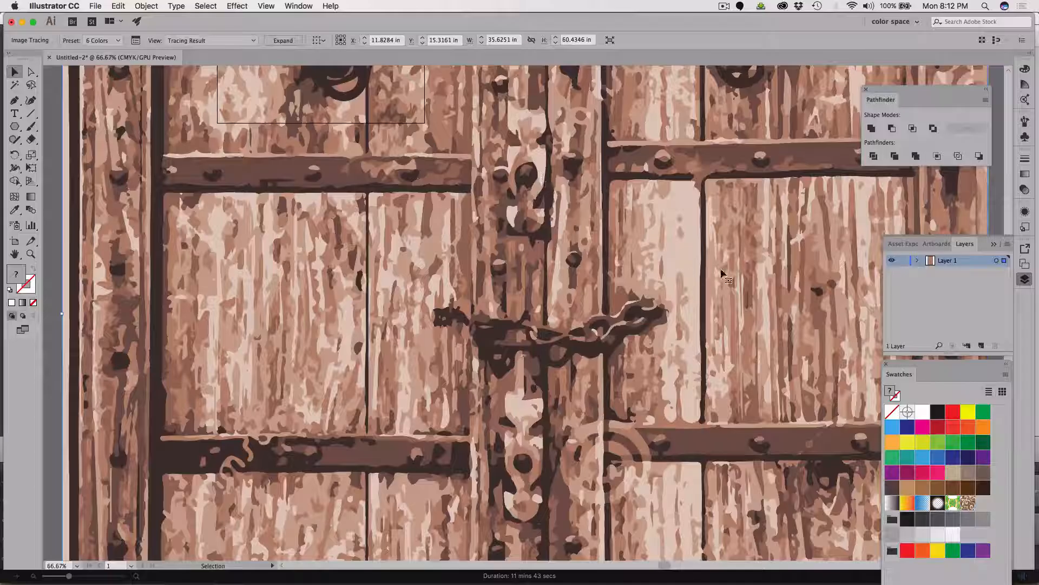
scroll(617, 336, "up", 3)
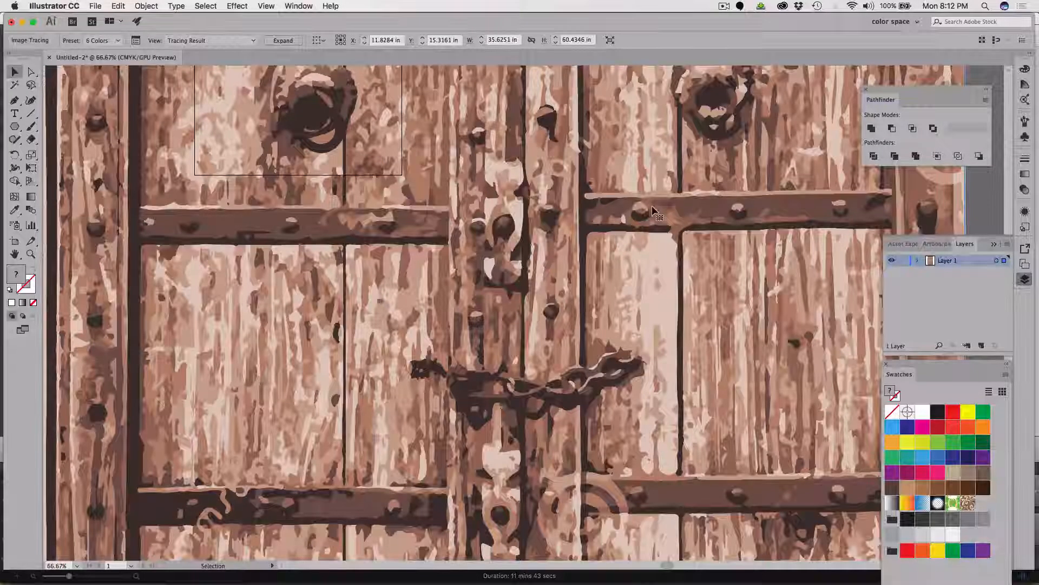
scroll(654, 211, "up", 1)
scroll(653, 211, "up", 3)
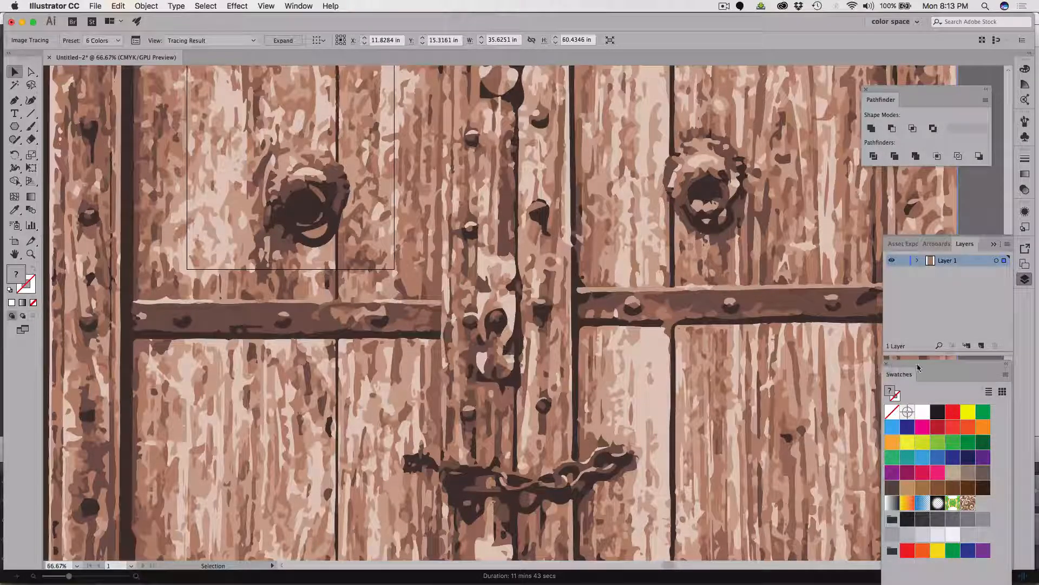
left_click_drag(923, 366, 843, 72)
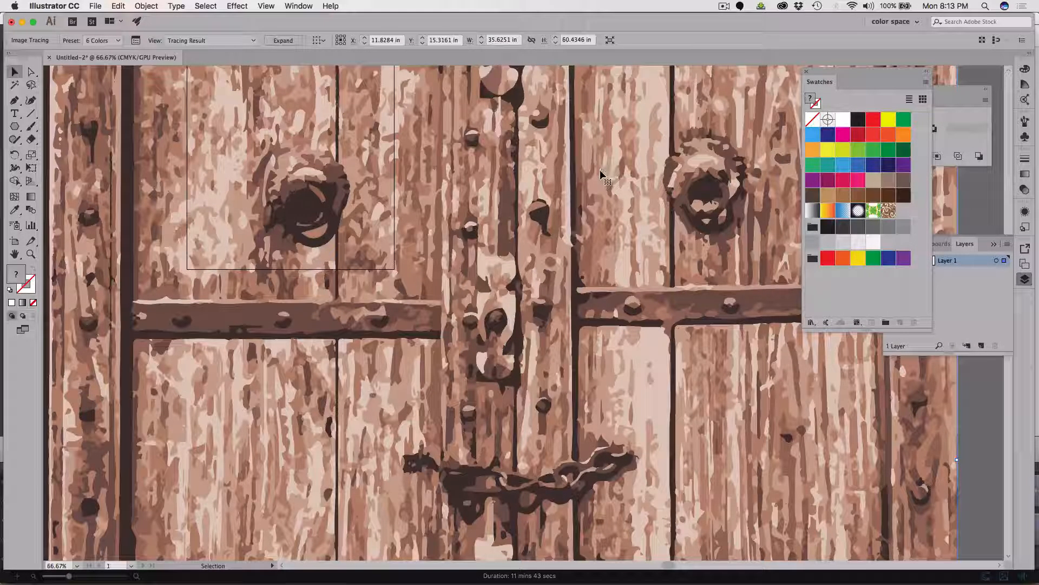
key("i")
left_click(311, 201)
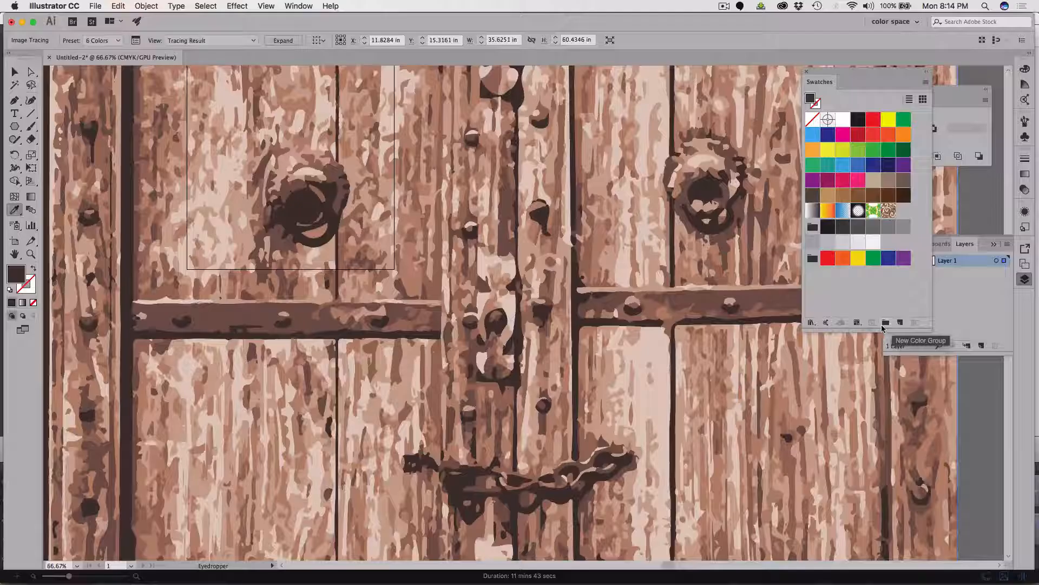
left_click(900, 323)
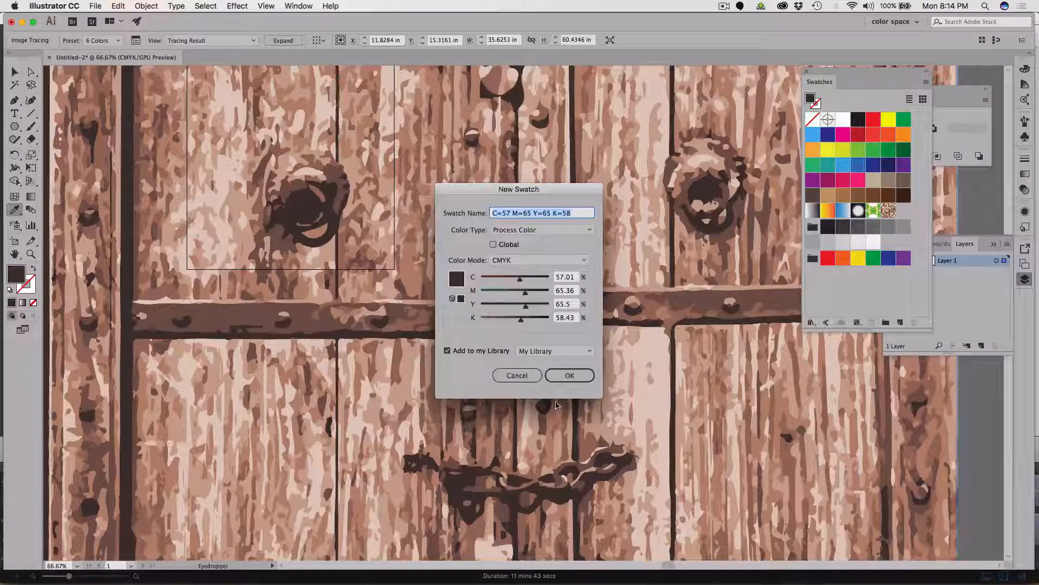
left_click(569, 376)
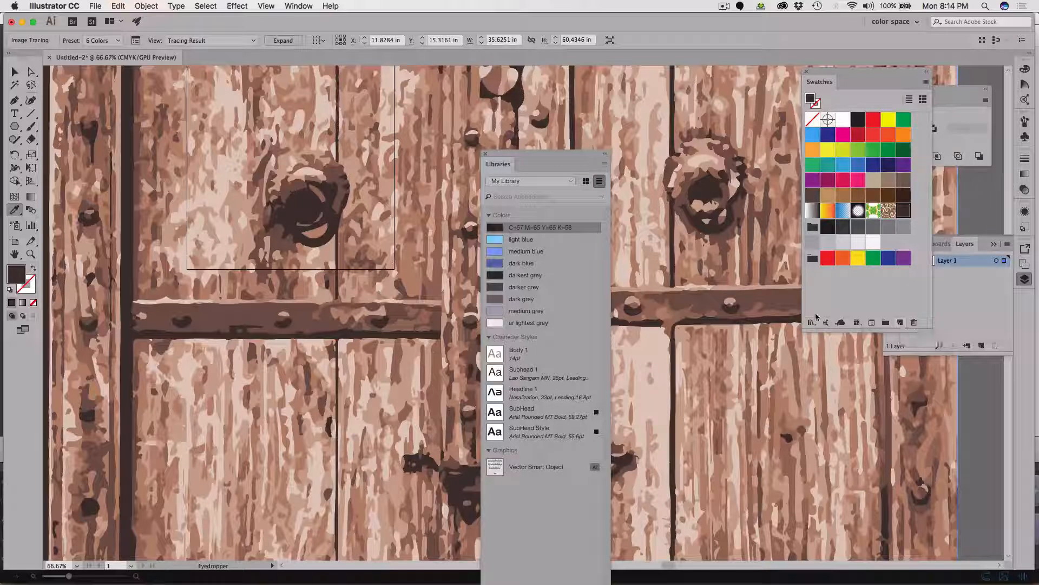
Sample the dark brown on the left door knocker's upper rim and save it as a CMYK process swatch, also added to My Library
left_click(334, 168)
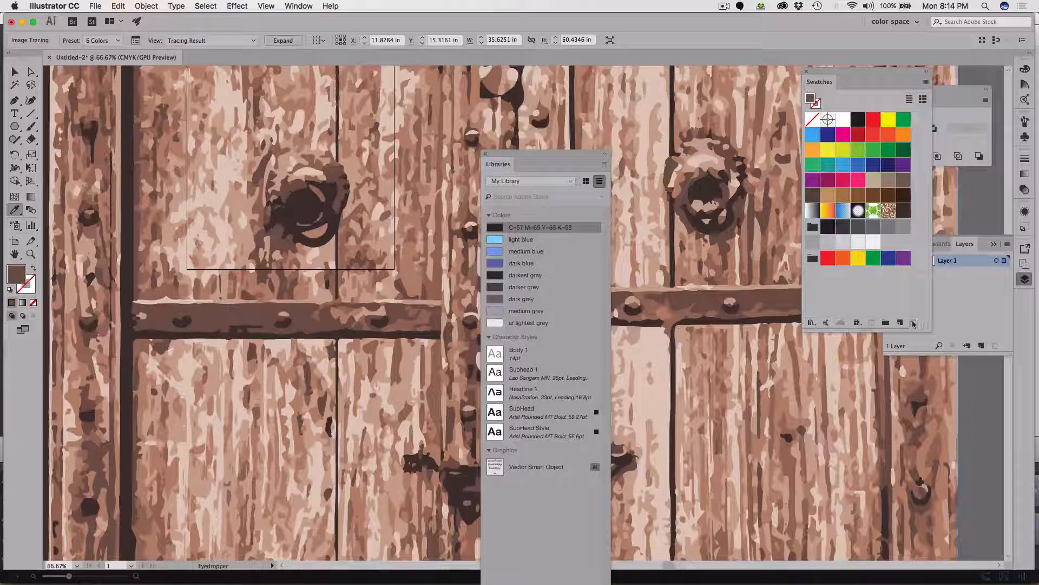
left_click(900, 322)
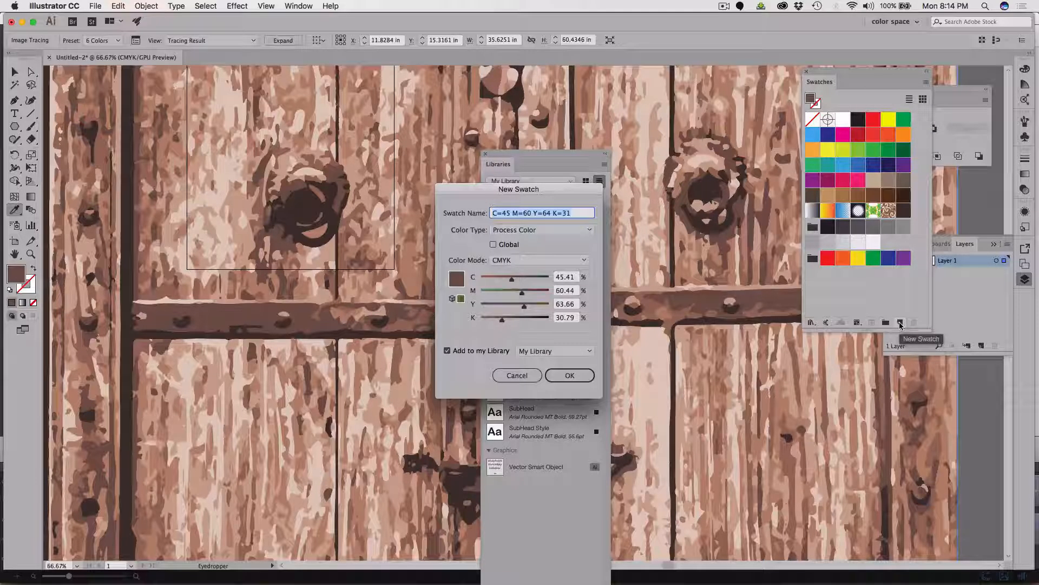
left_click(570, 374)
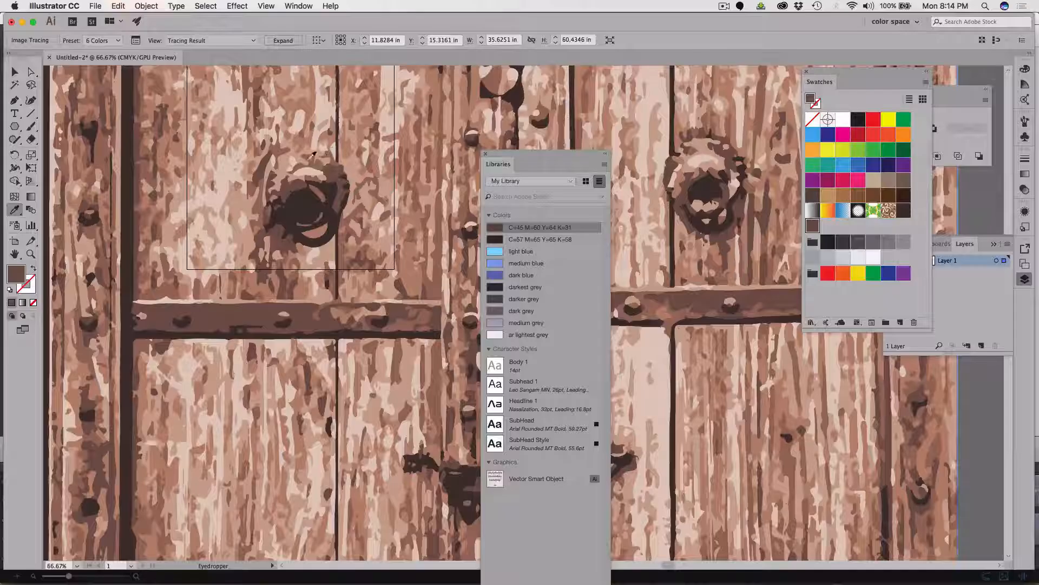
Sample the medium brown, tan and palest beige of the traced wood and save each as a swatch in My Library
left_click(314, 156)
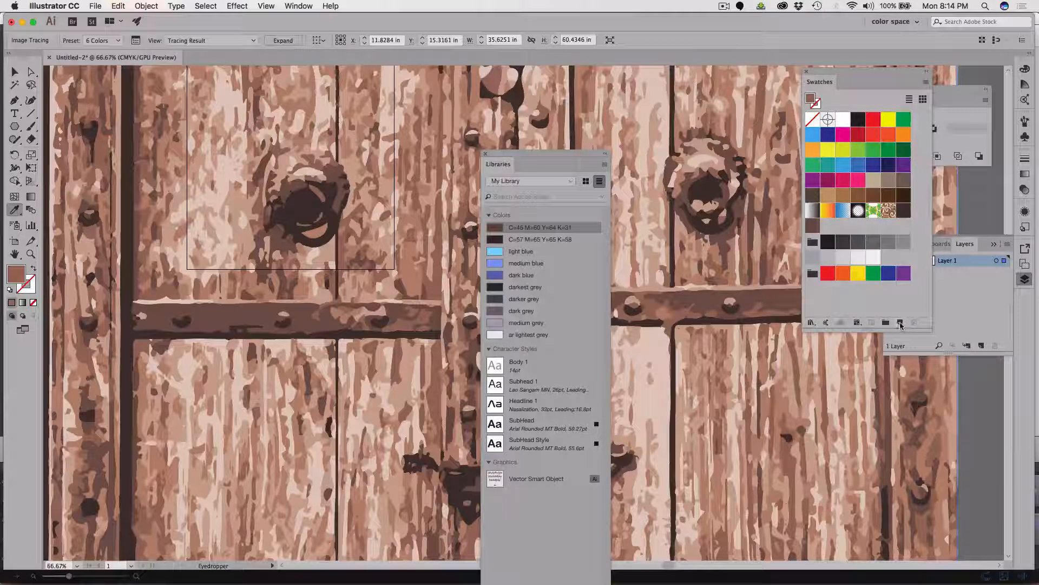
left_click(900, 323)
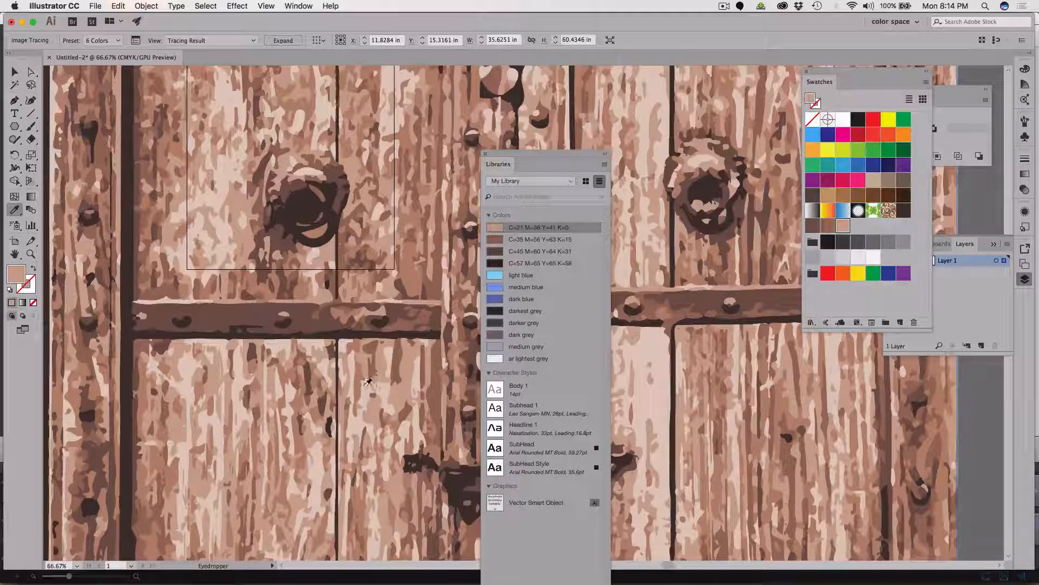
left_click(368, 382)
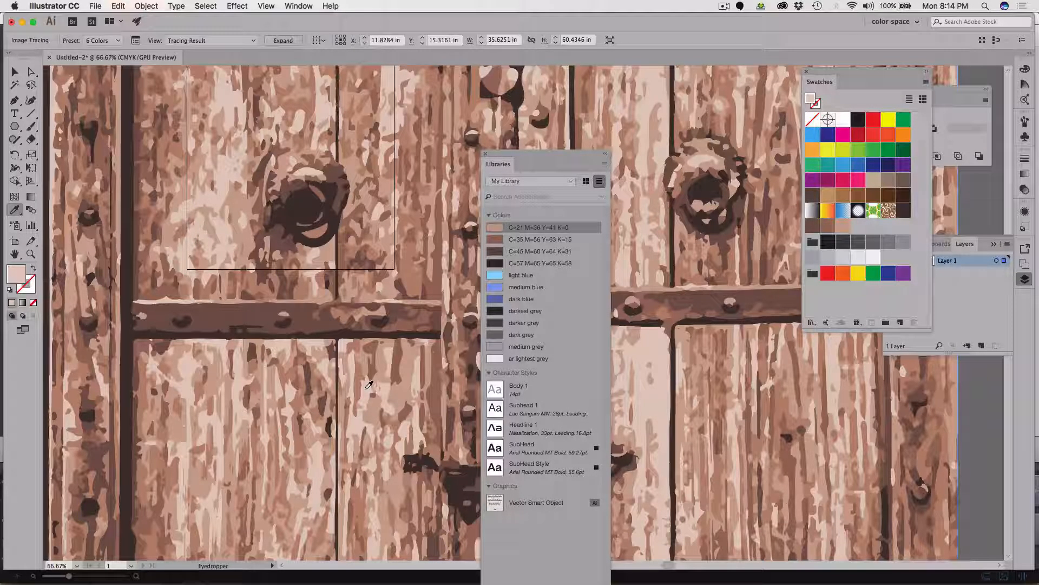
left_click(900, 323)
key("Return")
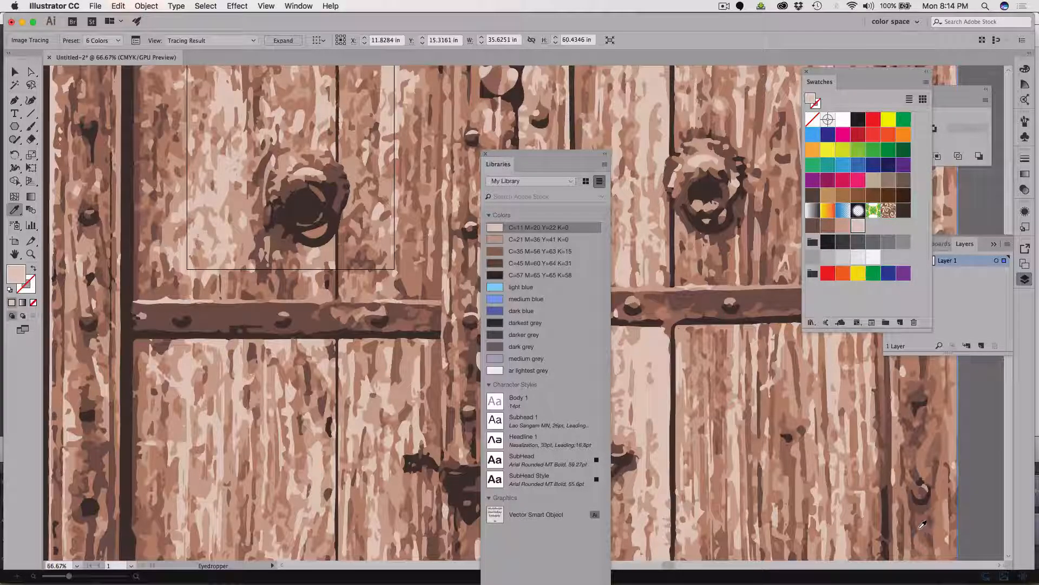
Select the traced door image and delete it from the artboard
left_click(15, 71)
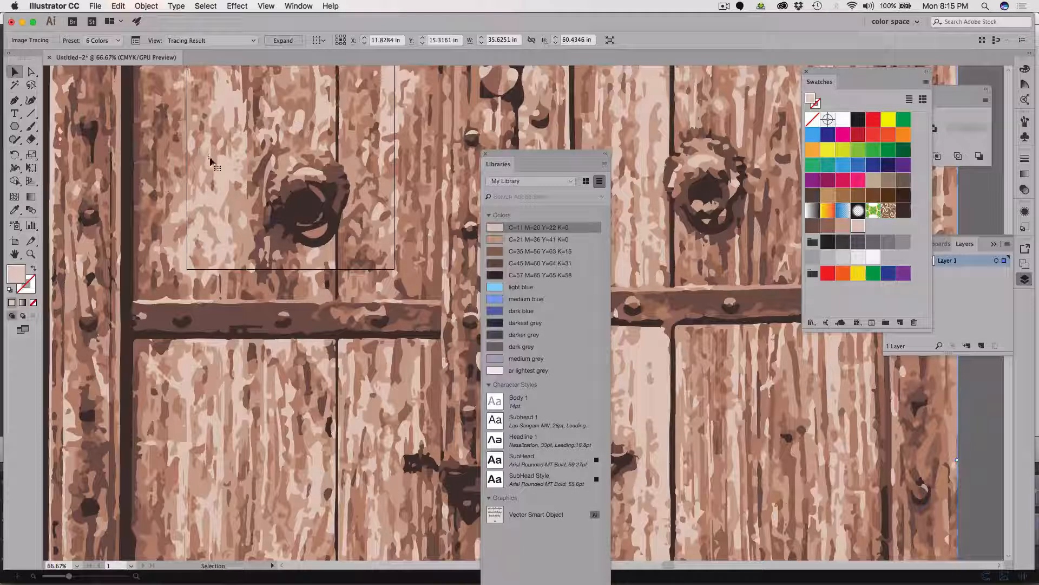
left_click_drag(212, 159, 211, 157)
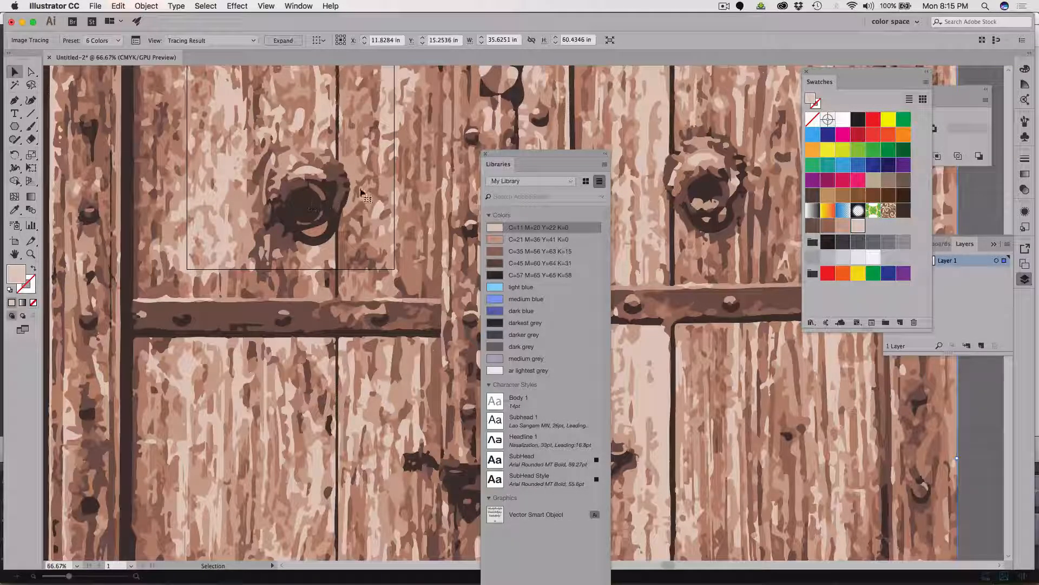
key("Delete")
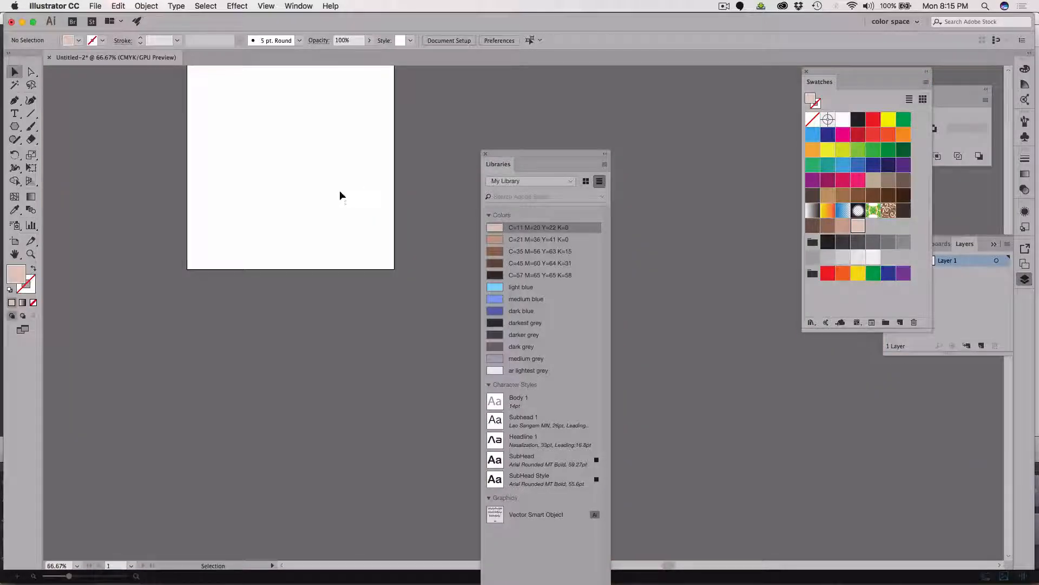
Place the image old-wooden-door-28625904.jpg from the images folder near the artboard's upper-left corner
scroll(340, 190, "up", 3)
left_click(95, 6)
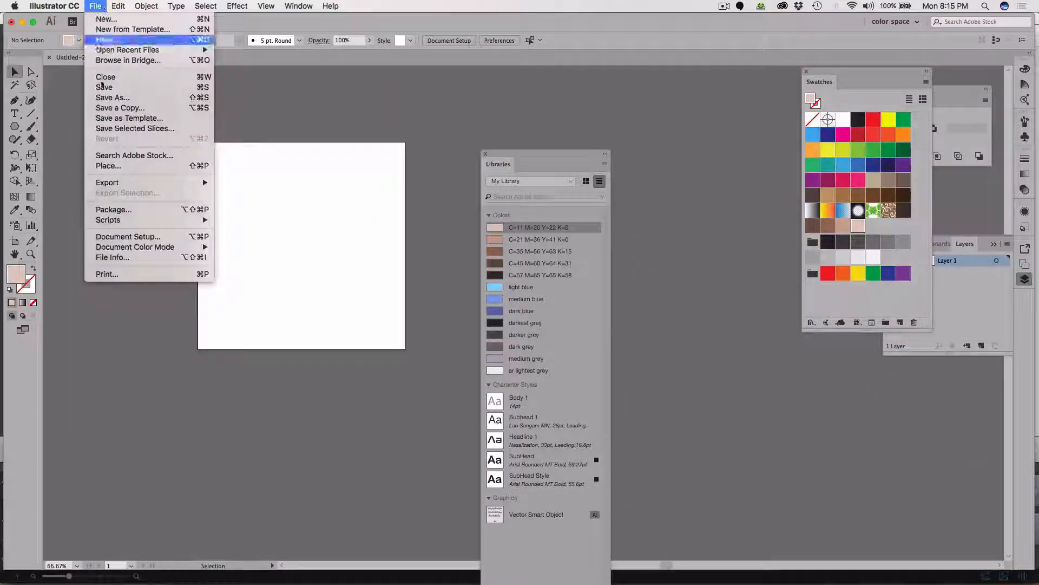
left_click(117, 166)
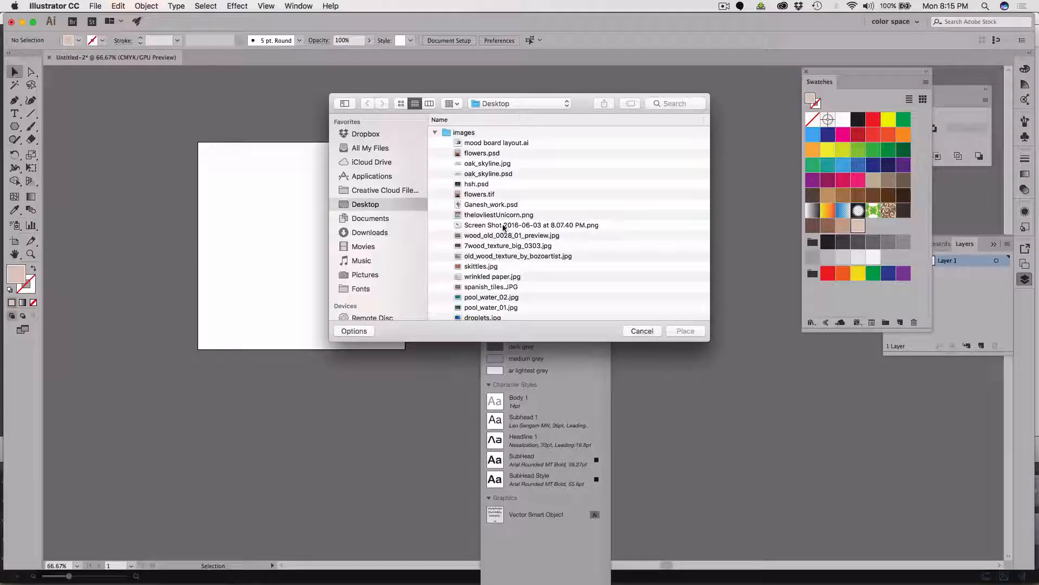
scroll(509, 226, "down", 2)
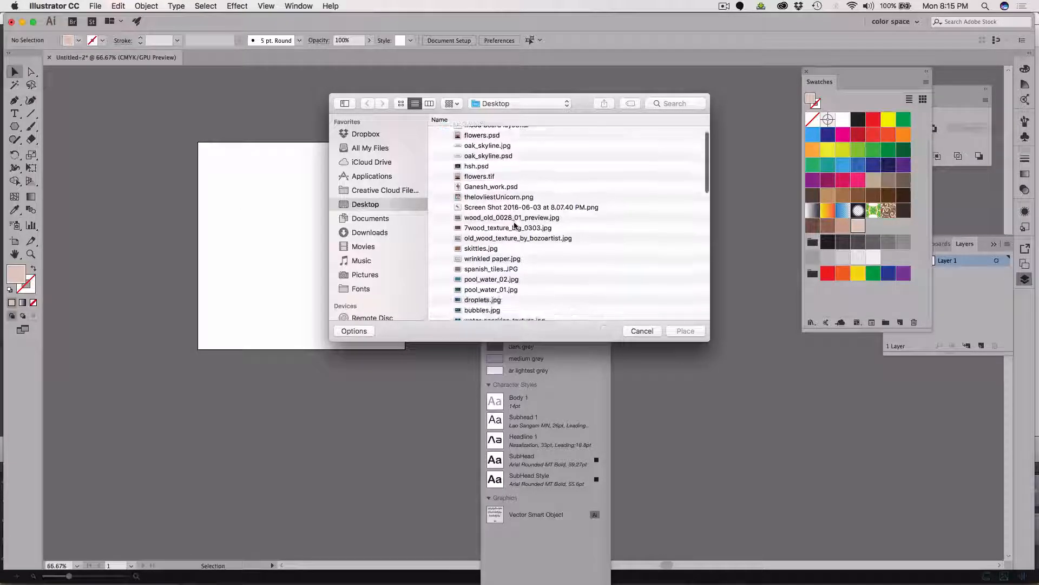
left_click(492, 240)
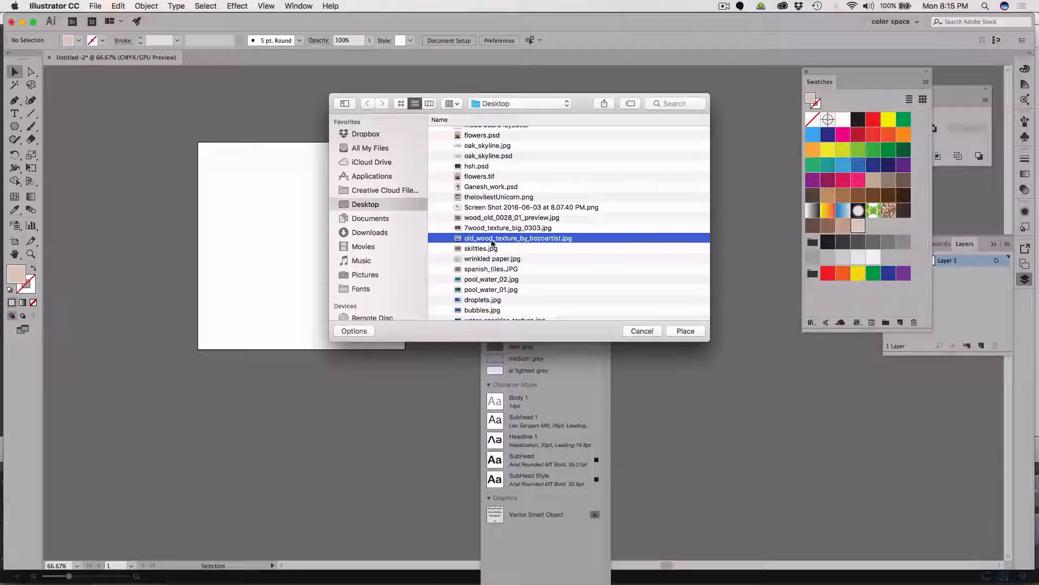
scroll(493, 242, "up", 2)
scroll(492, 243, "down", 3)
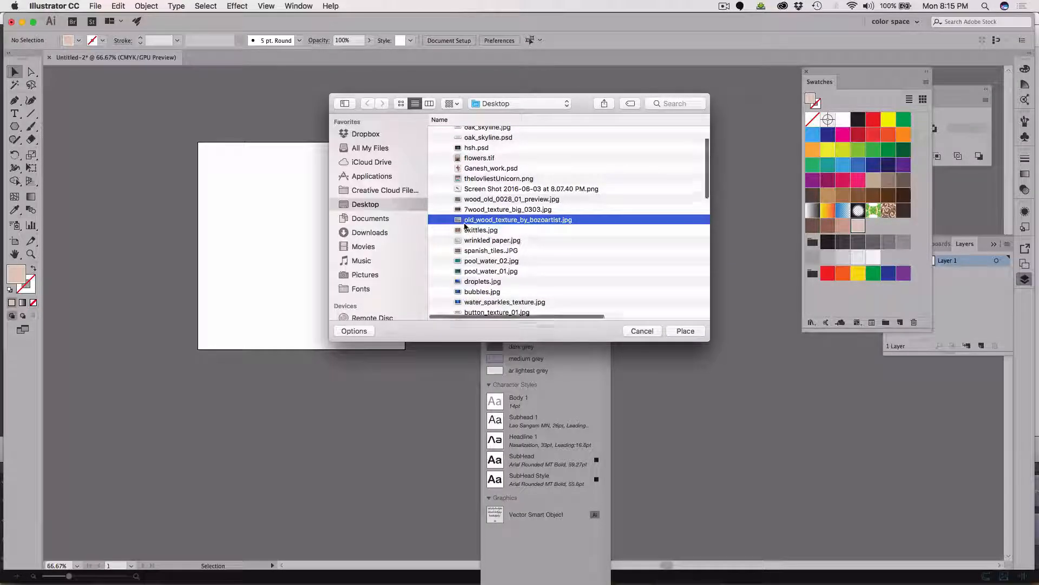
scroll(465, 227, "up", 3)
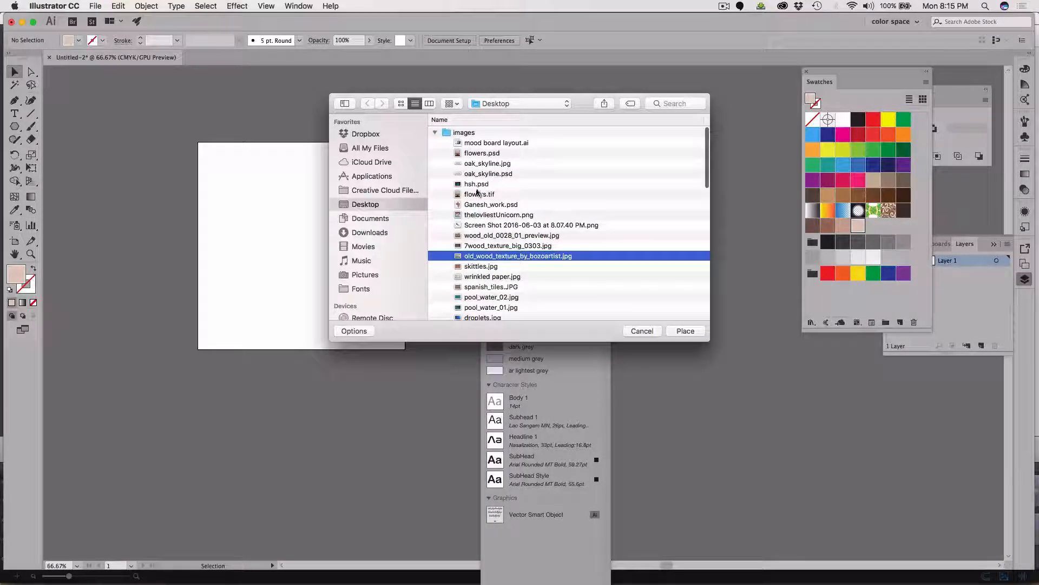
left_click(469, 236)
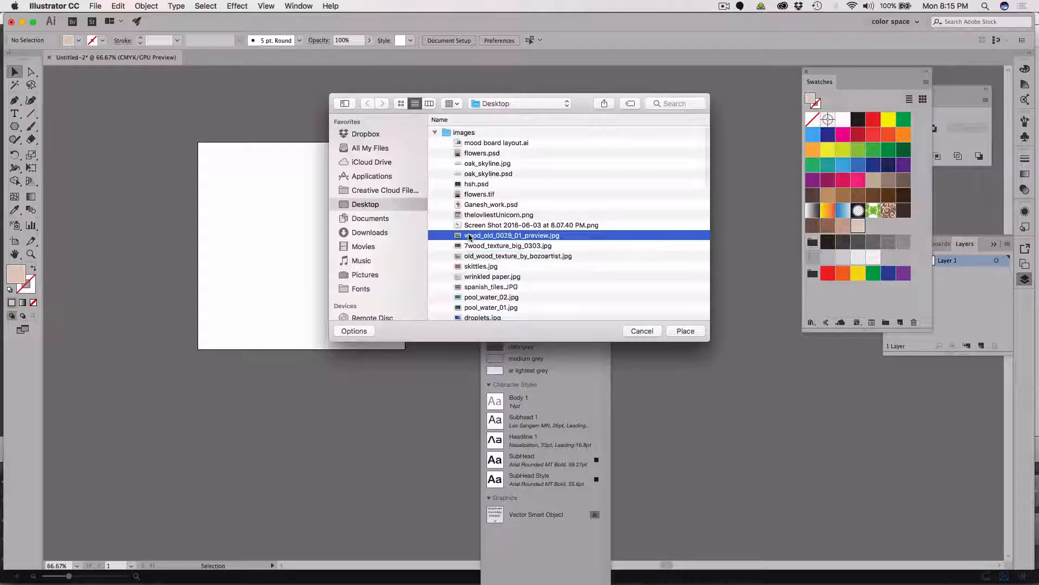
scroll(470, 290, "down", 3)
scroll(472, 290, "down", 5)
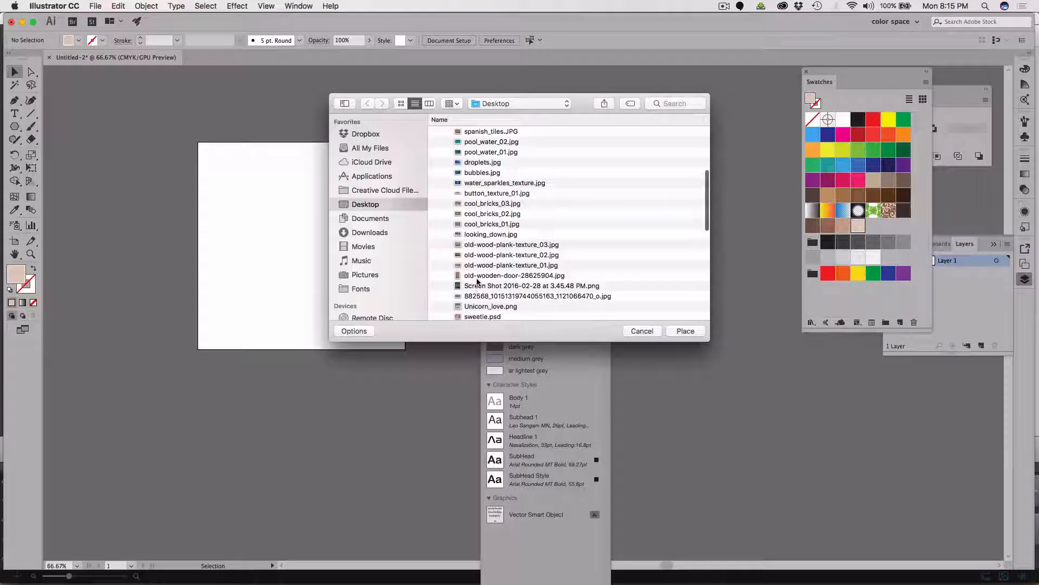
left_click(474, 276)
left_click(683, 330)
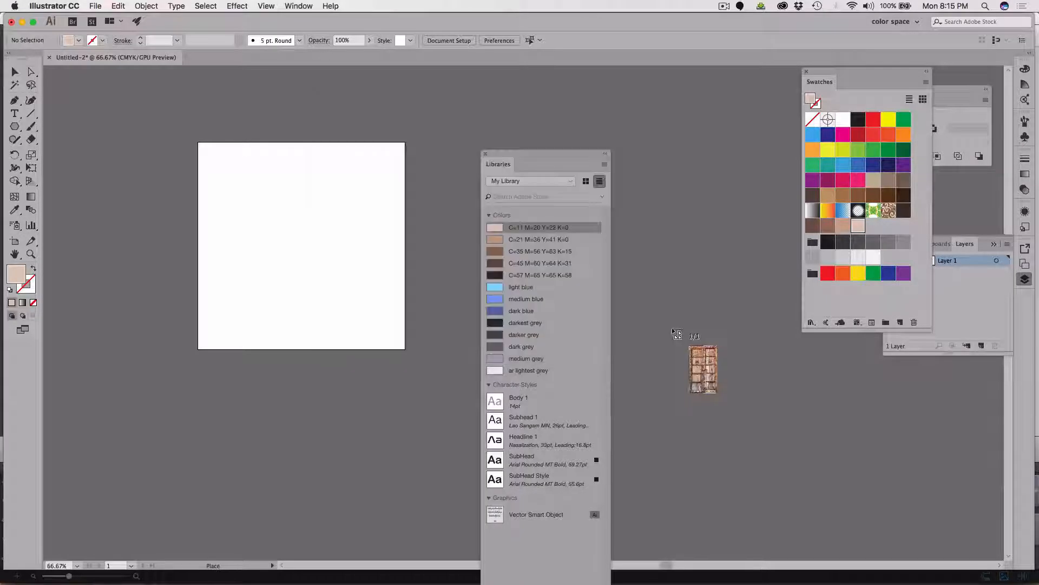
left_click(203, 147)
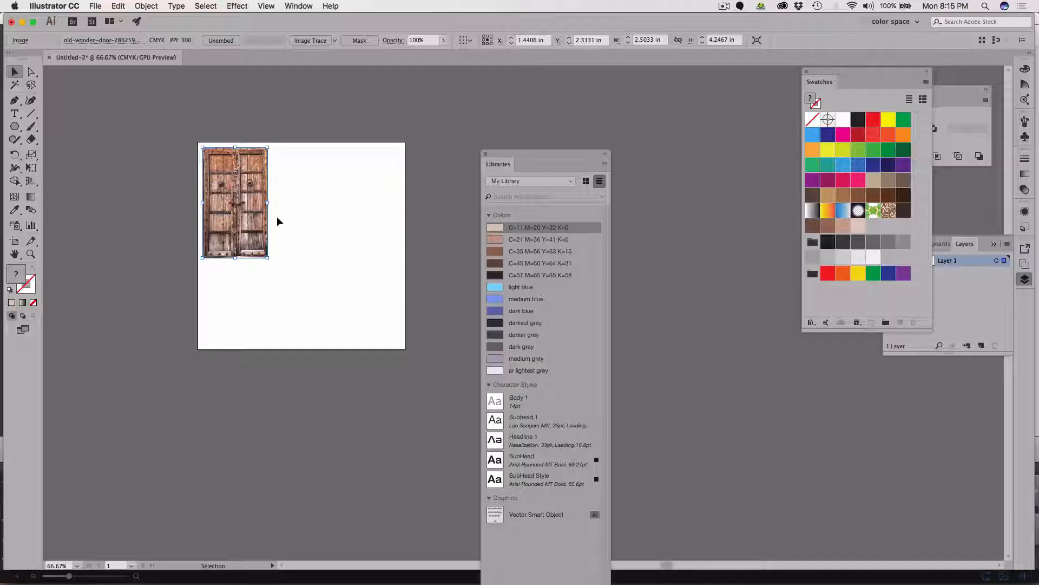
Move the placed door image to the lower middle of the artboard, centred at about X 4.38 in, Y 4.56 in
key("s")
left_click(15, 71)
left_click_drag(221, 188, 207, 459)
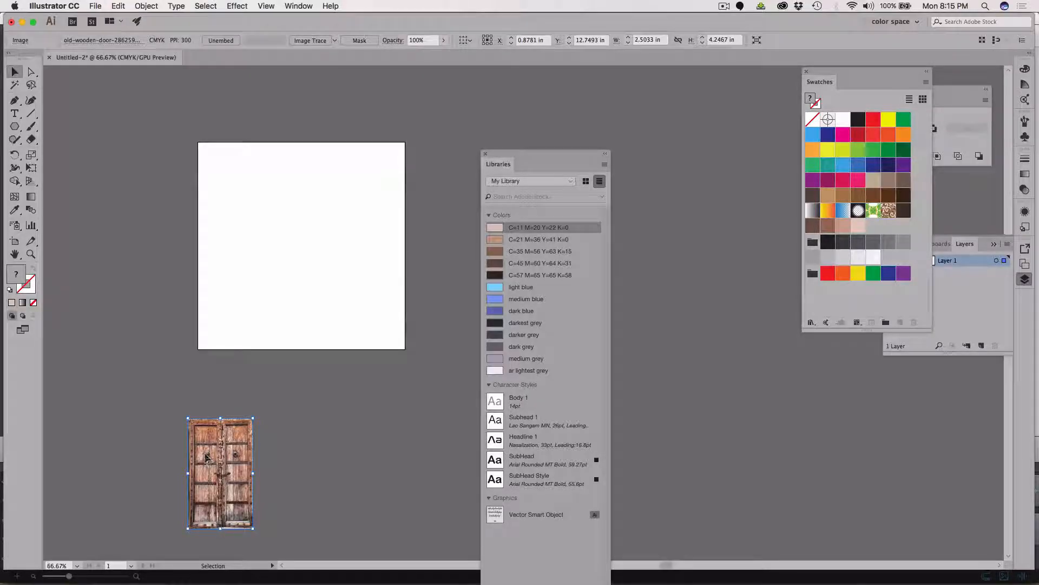
left_click_drag(206, 454, 204, 453)
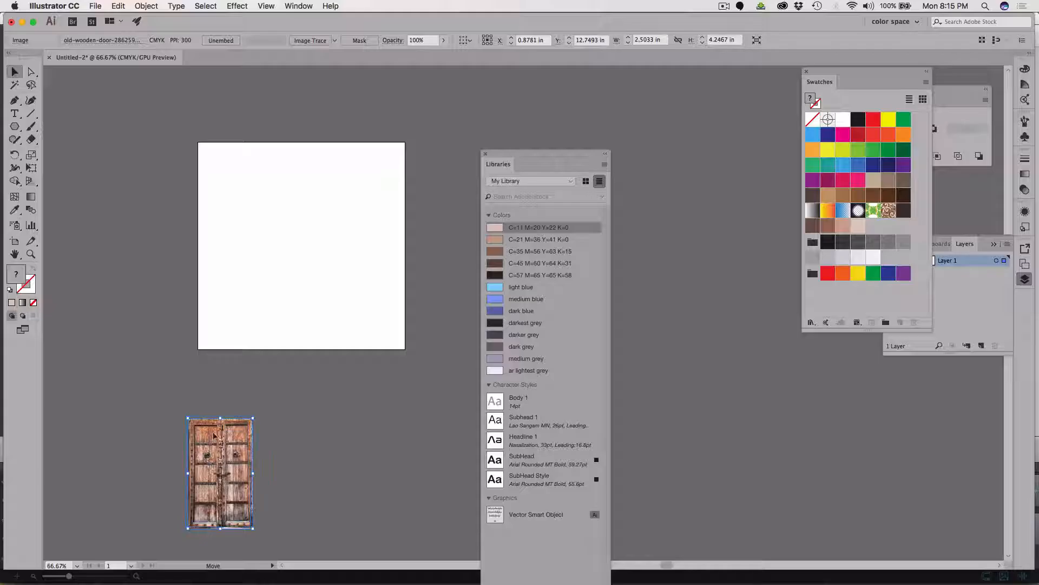
left_click_drag(213, 434, 297, 242)
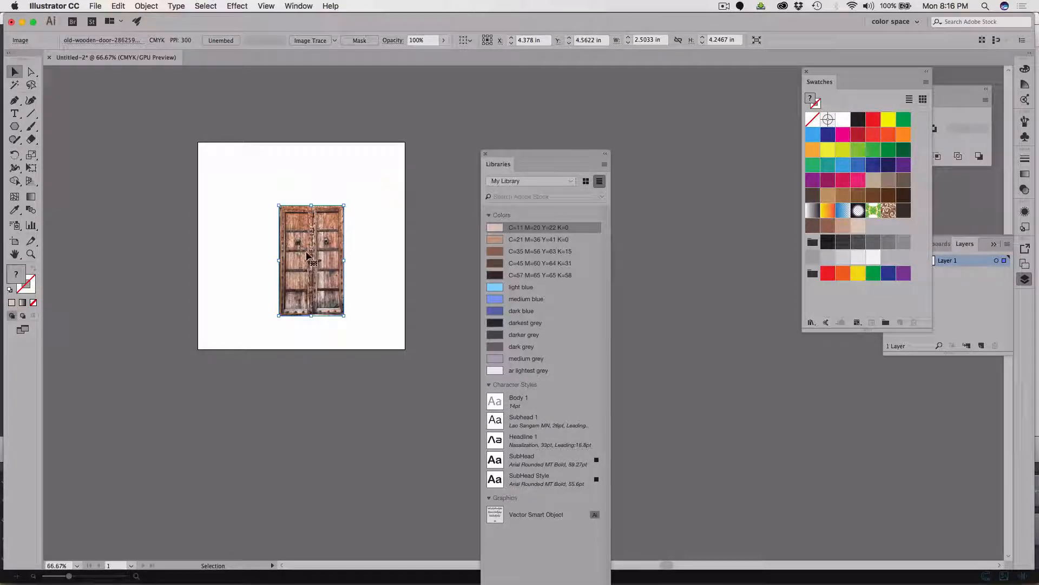
Scale the door image up proportionally to about 51.1 by 86.6 in and position the left door knocker inside the artboard
key("s")
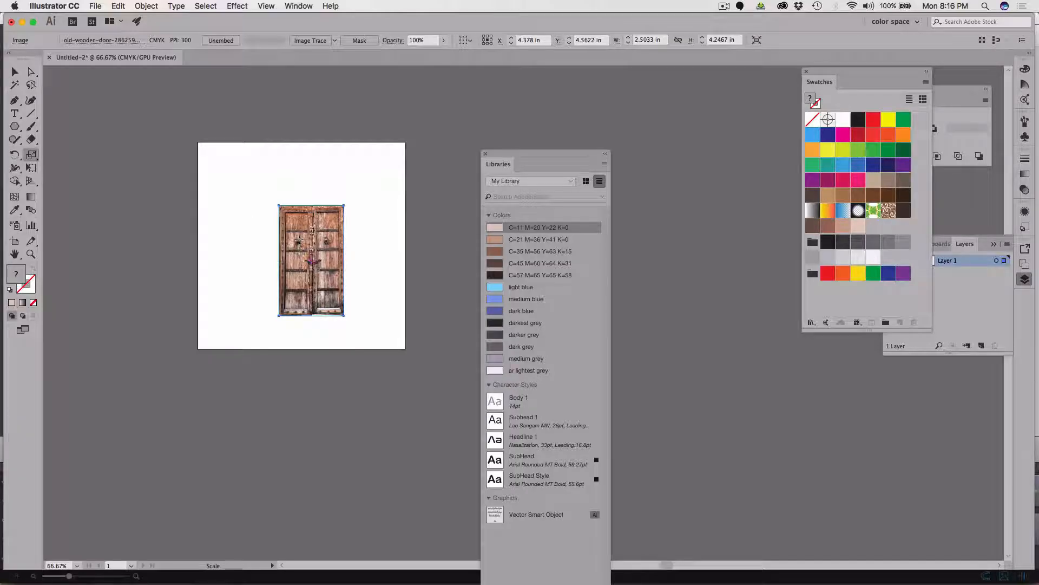
left_click_drag(360, 301, 484, 368)
left_click_drag(392, 351, 547, 408)
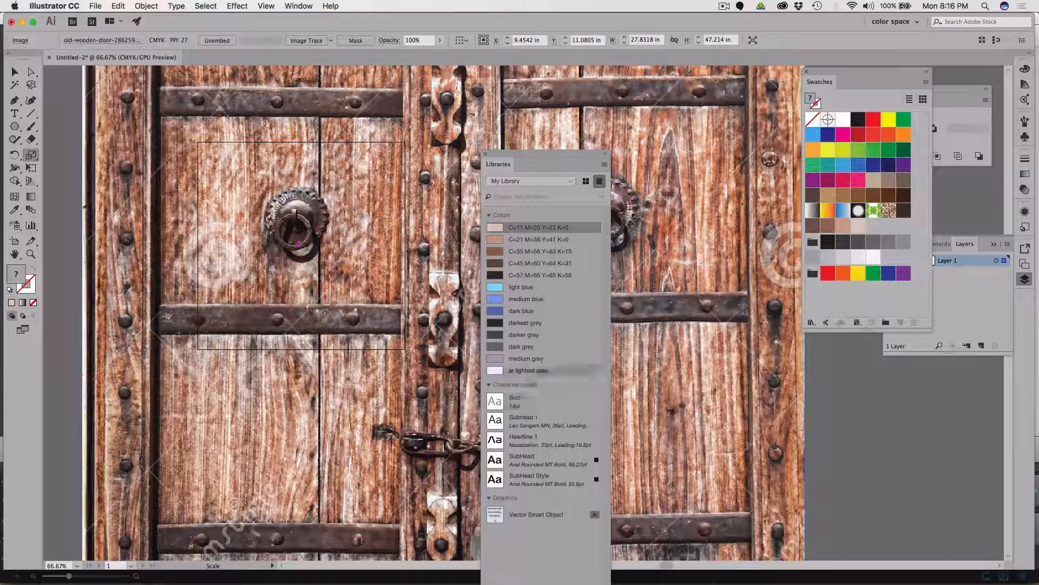
left_click_drag(336, 242, 386, 260)
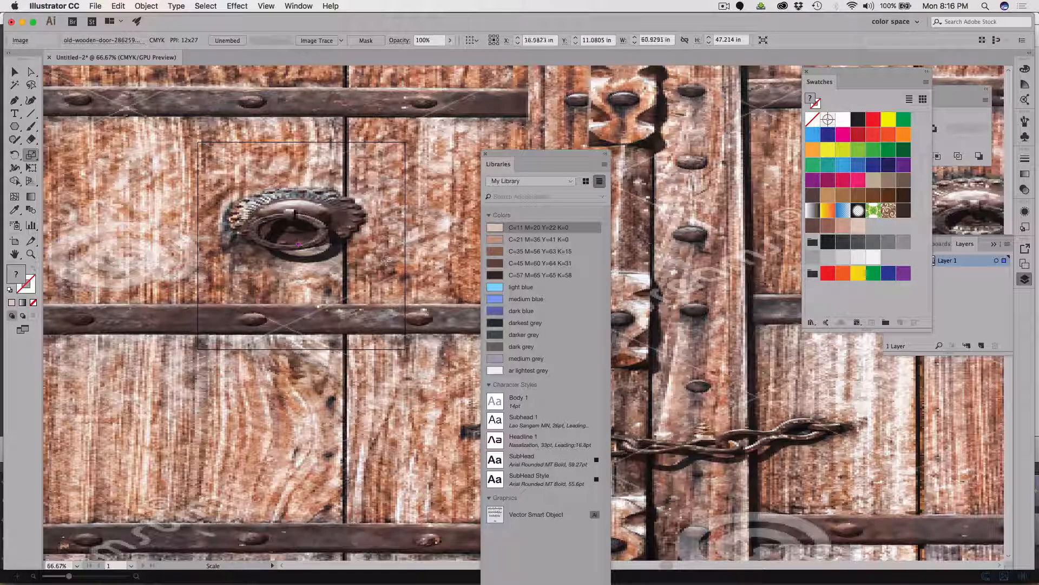
key("super+z")
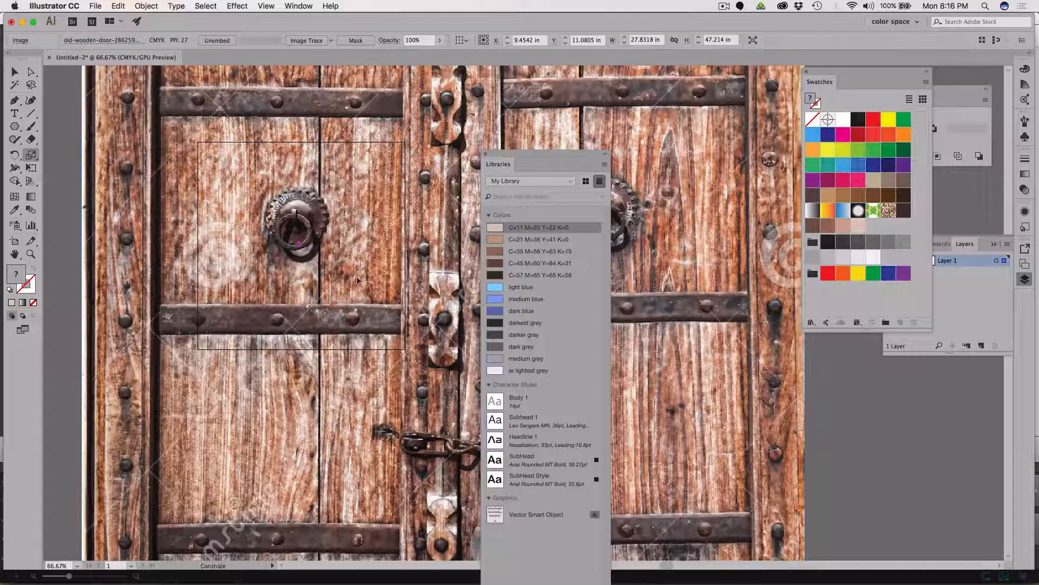
left_click_drag(374, 305, 374, 305)
key("v")
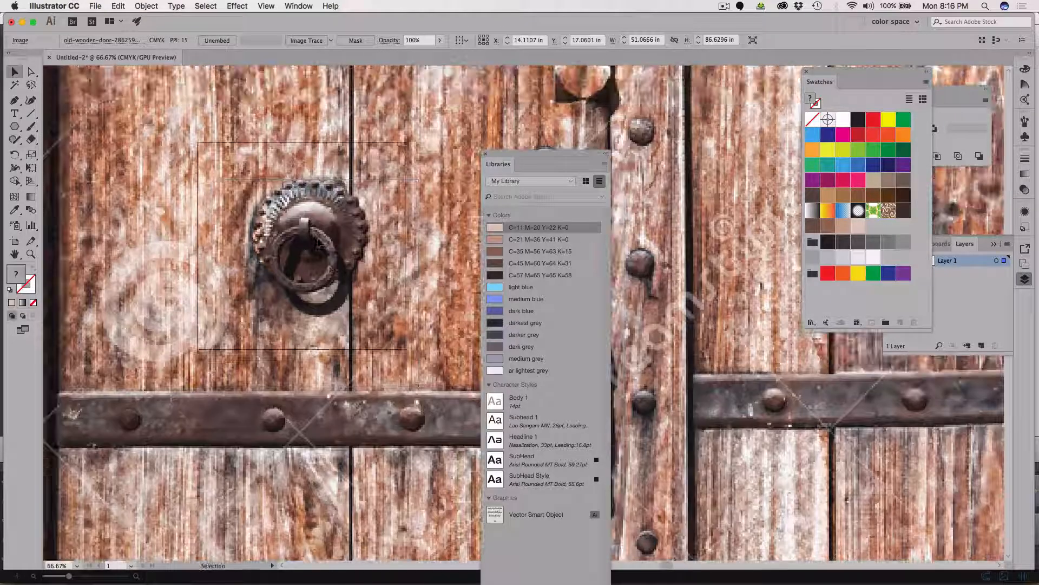
left_click_drag(316, 207, 329, 243)
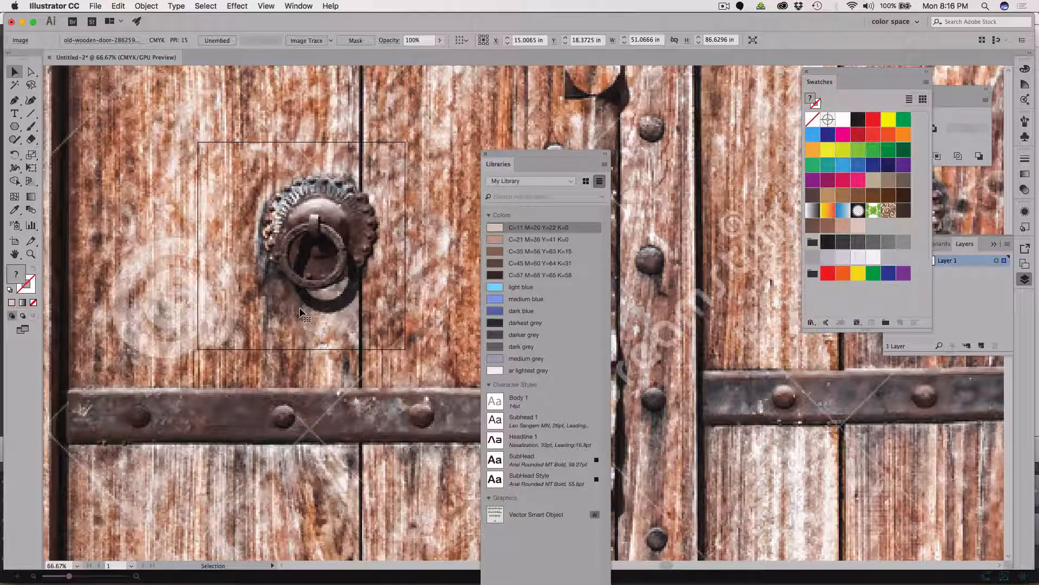
Move the Libraries panel off the door image and draw a beige rectangle about 8.2 by 8 in covering the artboard over the left knocker
key("super+minus")
key("super+minus")
key("super+minus")
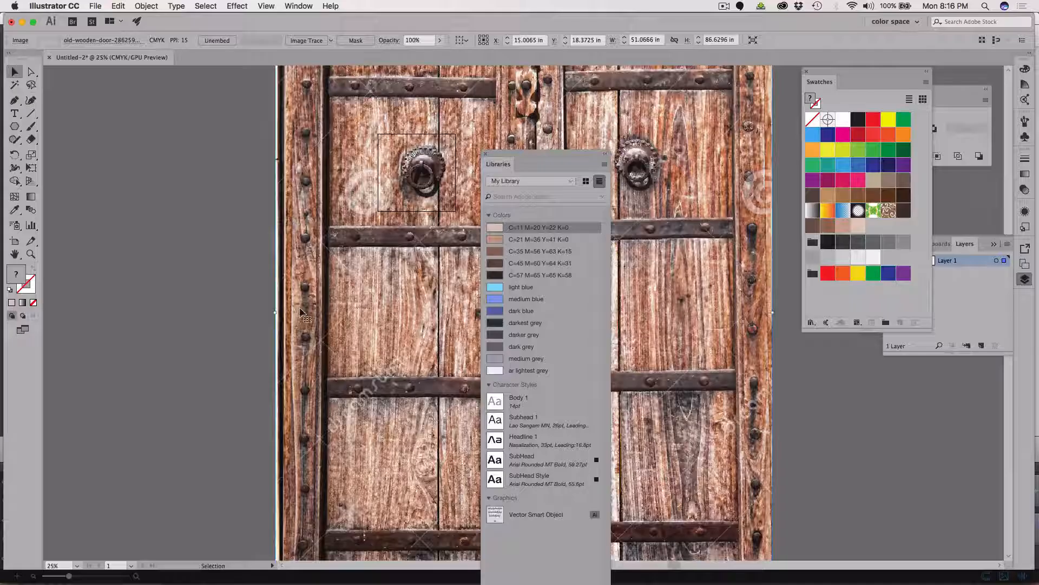
left_click_drag(509, 158, 880, 390)
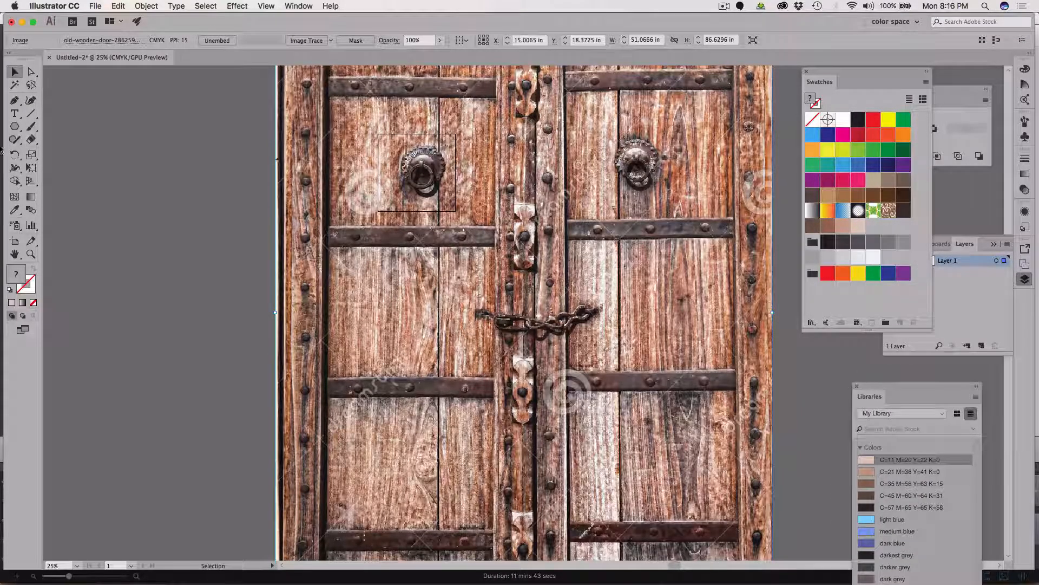
left_click(15, 126)
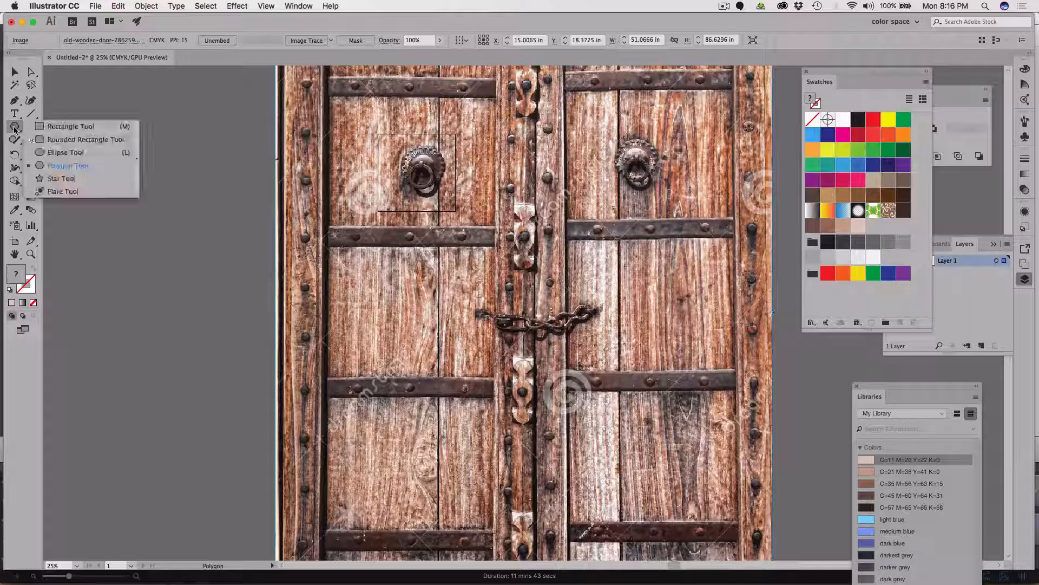
left_click(54, 129)
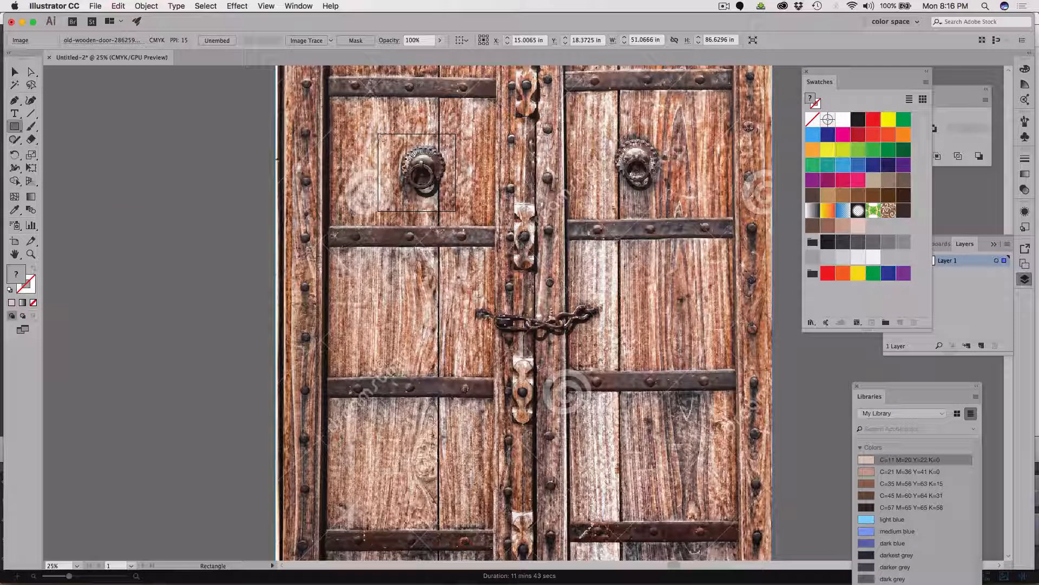
left_click_drag(377, 133, 458, 210)
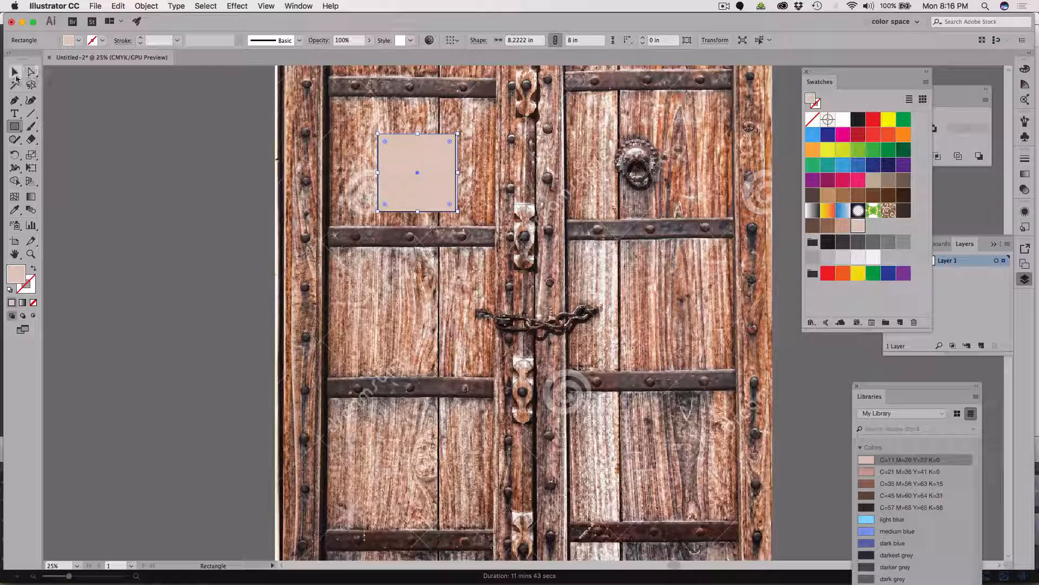
Select the beige rectangle together with the door image and make a clipping mask that crops the photo to the rectangle
left_click(15, 73)
left_click_drag(263, 169, 427, 216)
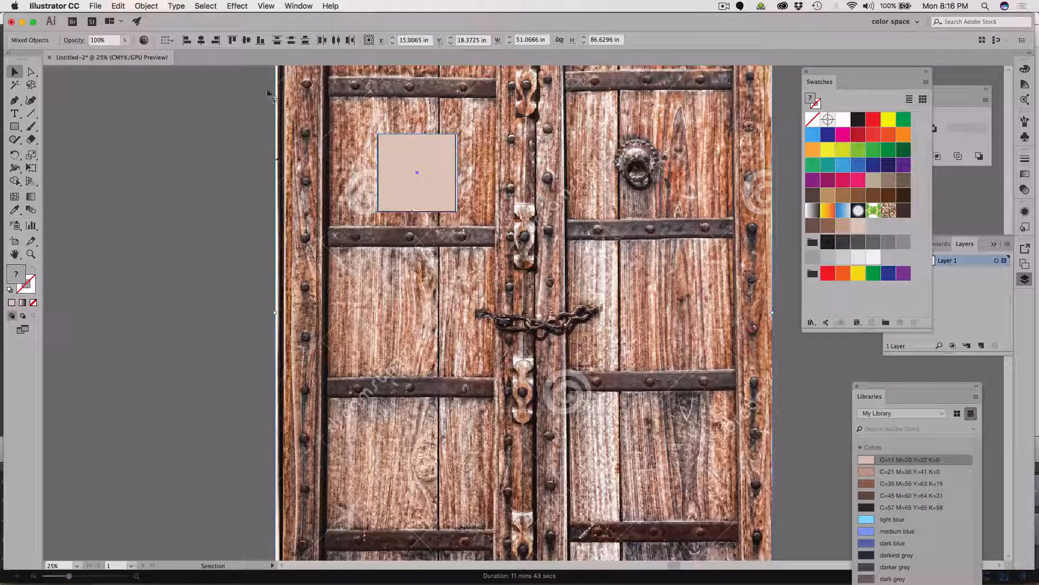
left_click(146, 6)
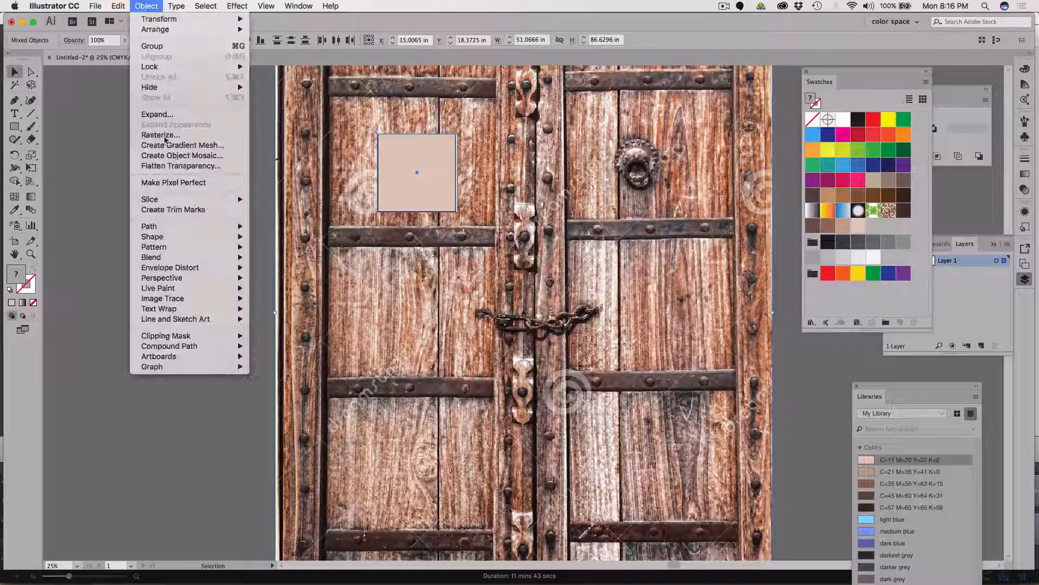
mouse_move(193, 244)
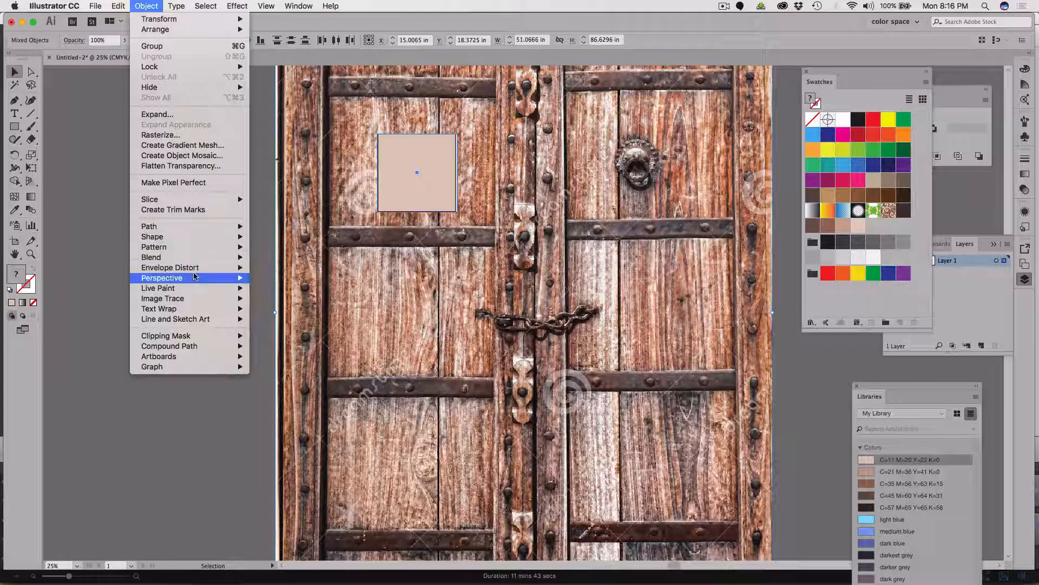
mouse_move(195, 277)
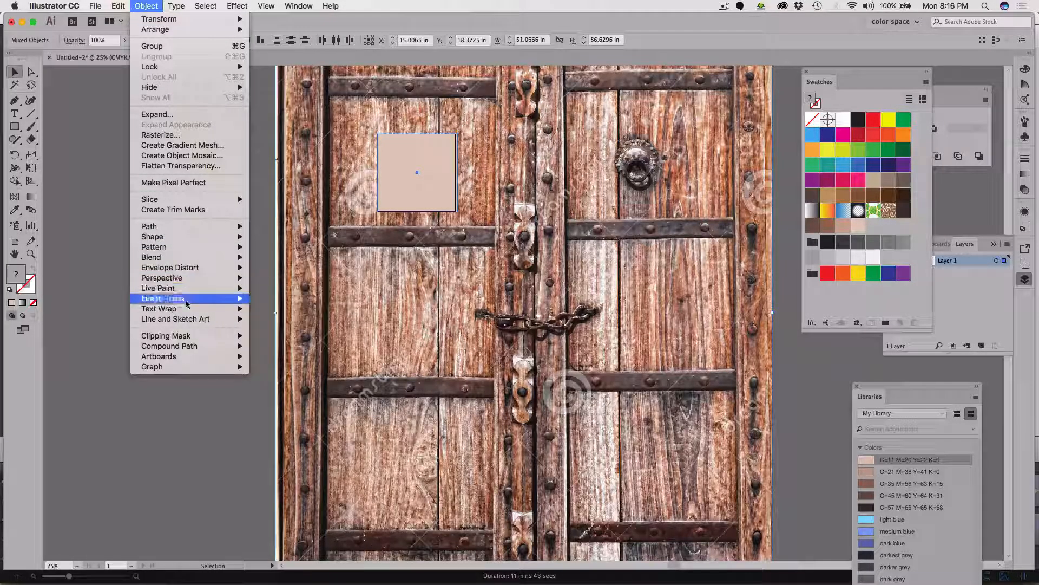
mouse_move(238, 336)
left_click(287, 336)
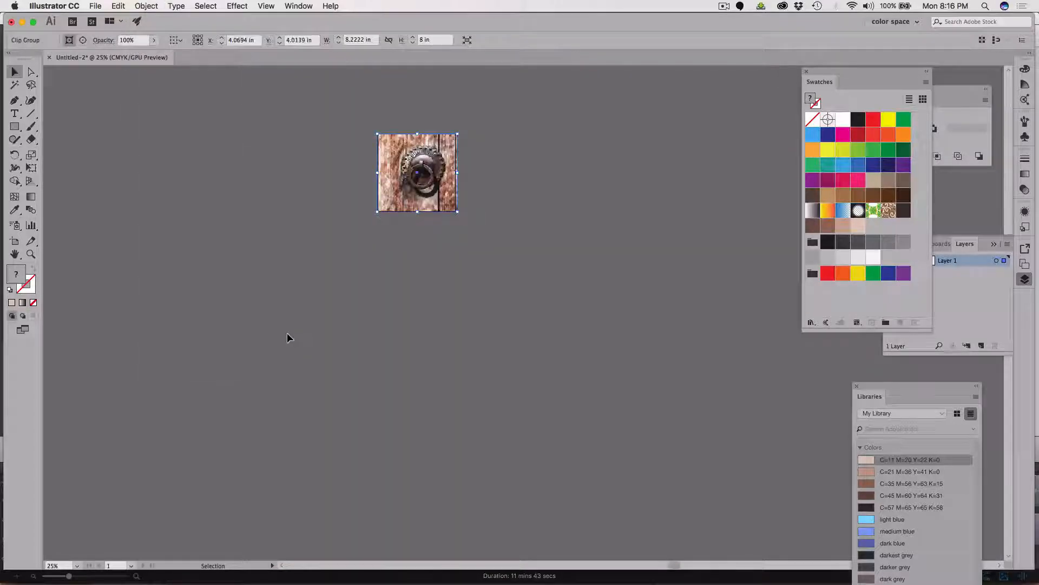
Move the Swatches panel beside the cropped knocker image so it no longer covers the Pathfinder and Layers panels
key("z")
left_click(432, 169)
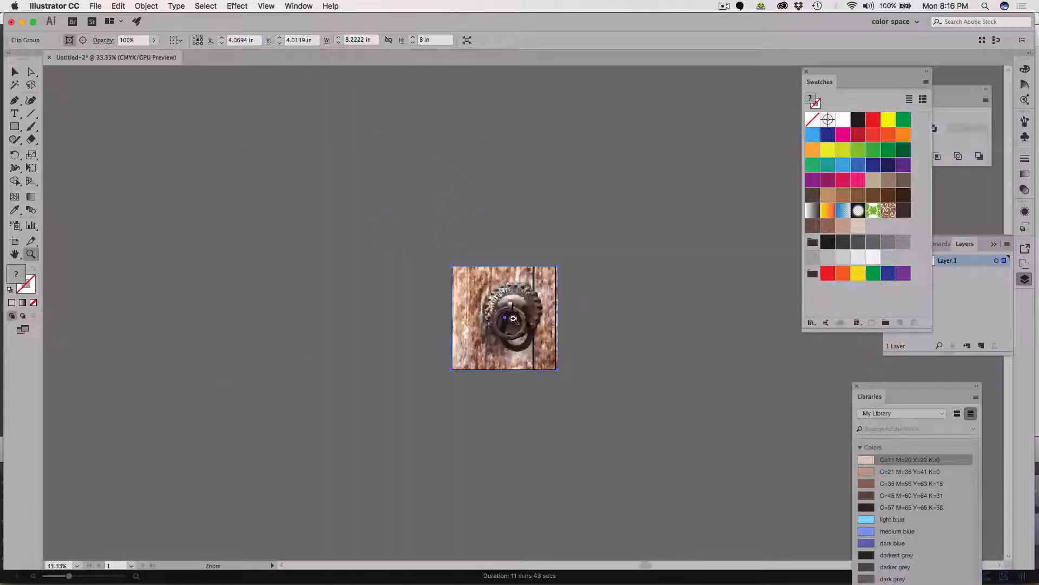
left_click(513, 319)
left_click(487, 319)
left_click(594, 327)
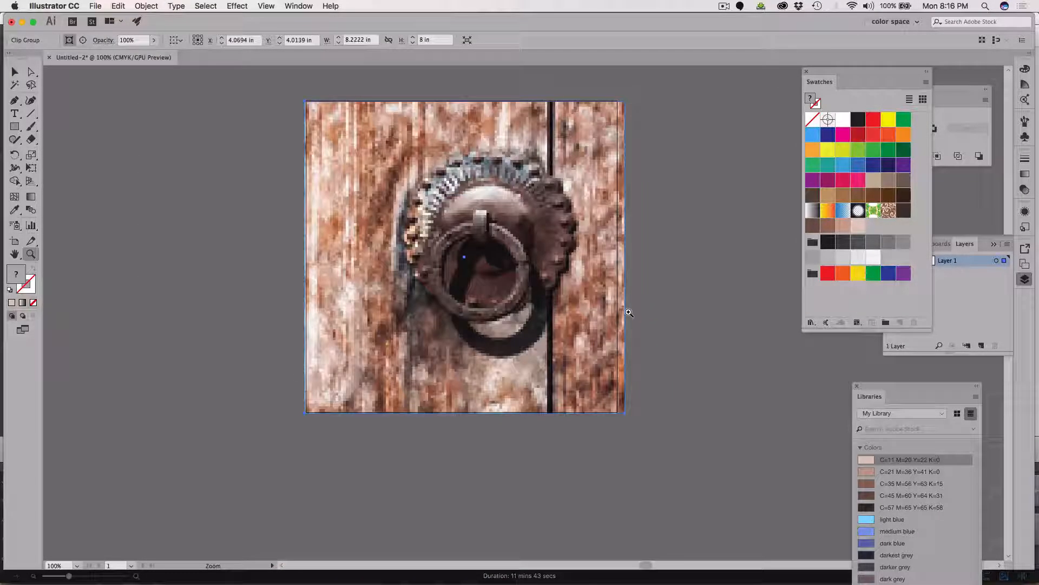
scroll(629, 312, "up", 2)
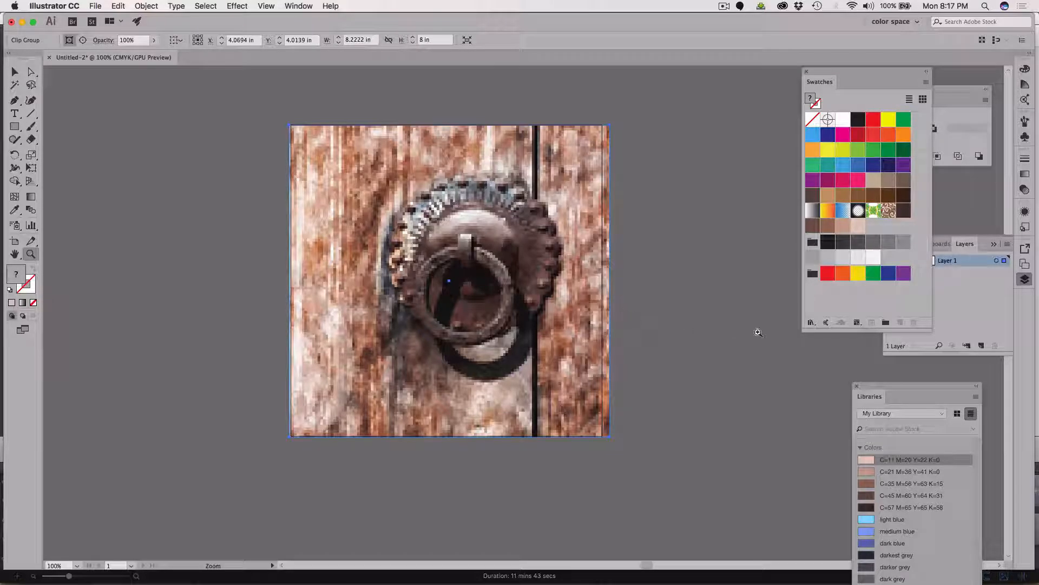
left_click_drag(811, 67, 693, 288)
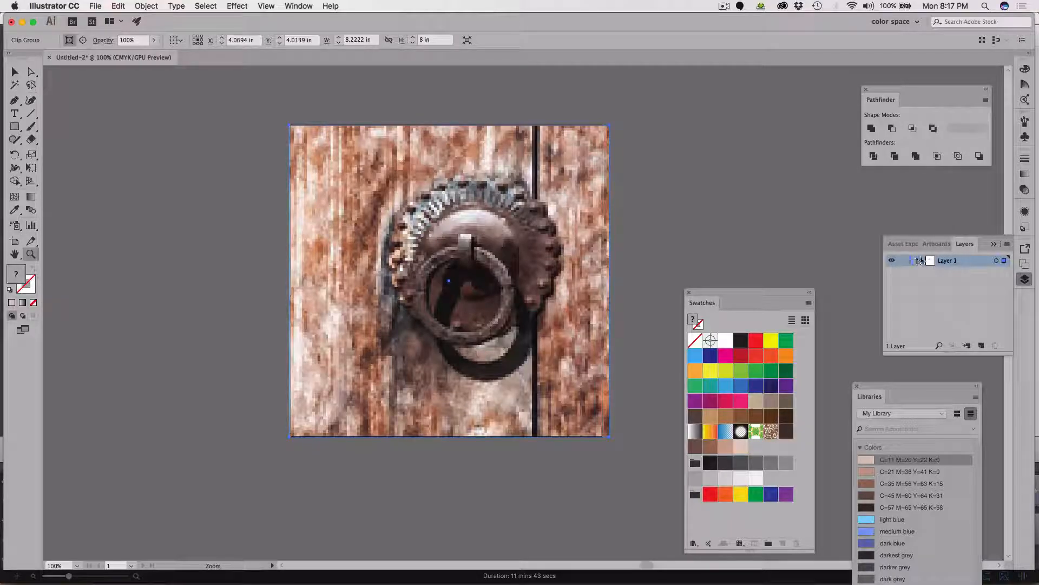
Add a new layer above Layer 1 and lock Layer 1 with the cropped door image
left_click(917, 261)
left_click(918, 262)
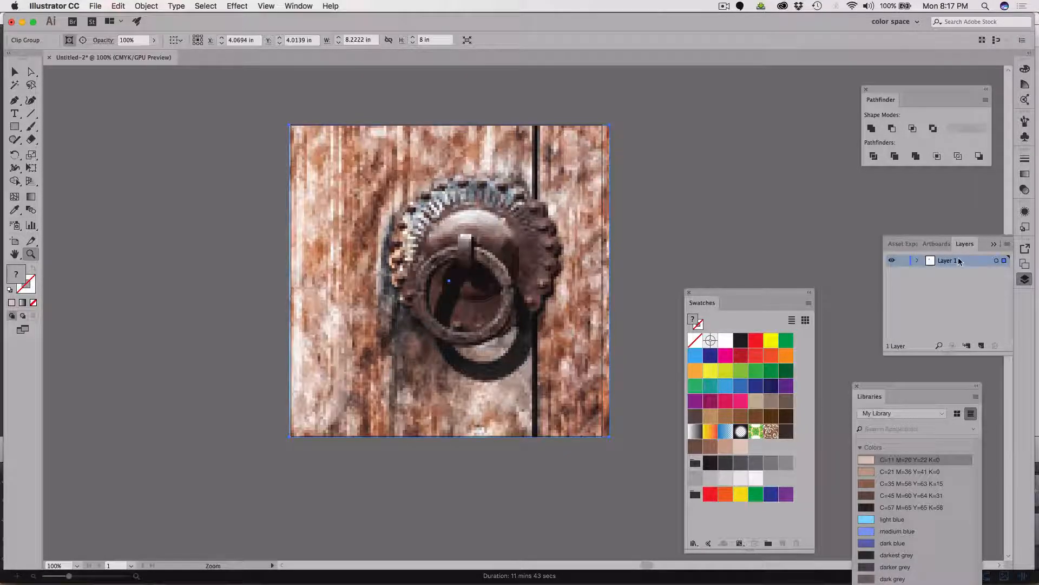
left_click(982, 347)
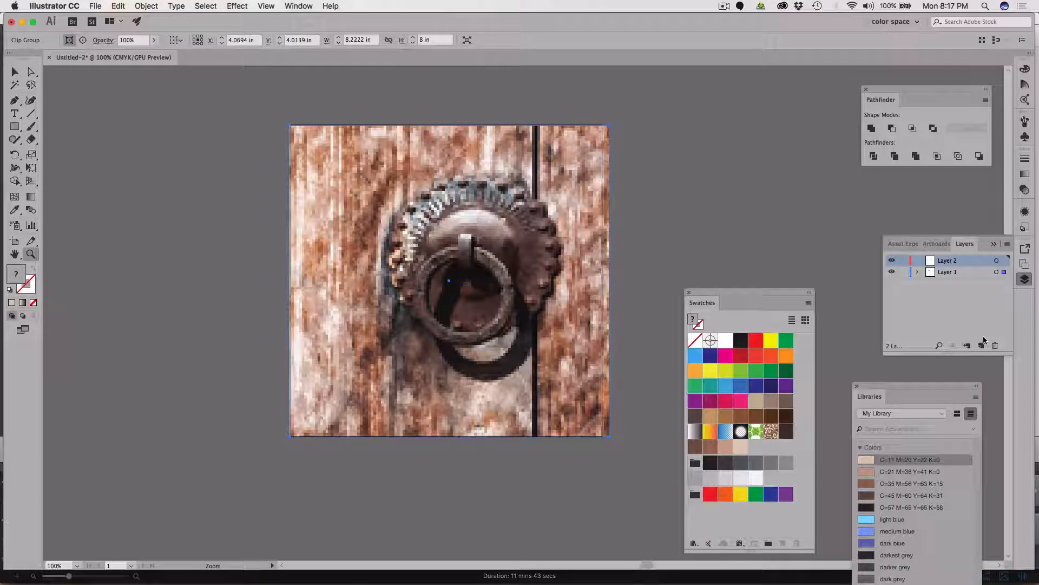
left_click(901, 271)
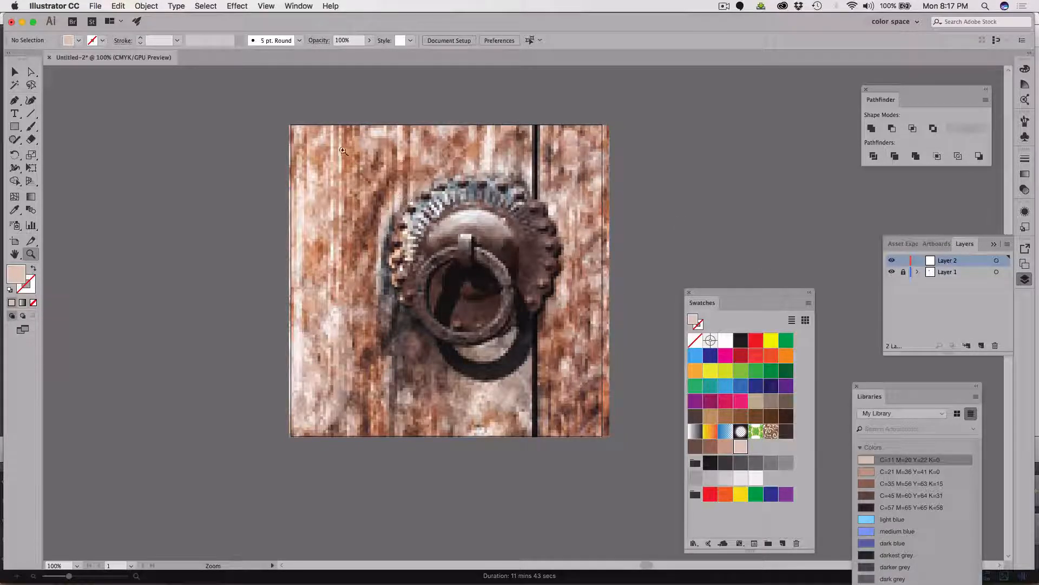
Examine the door knocker's scalloped plate, ring and shadow up close
left_click_drag(343, 151, 613, 381)
scroll(622, 355, "right", 1)
scroll(623, 355, "up", 1)
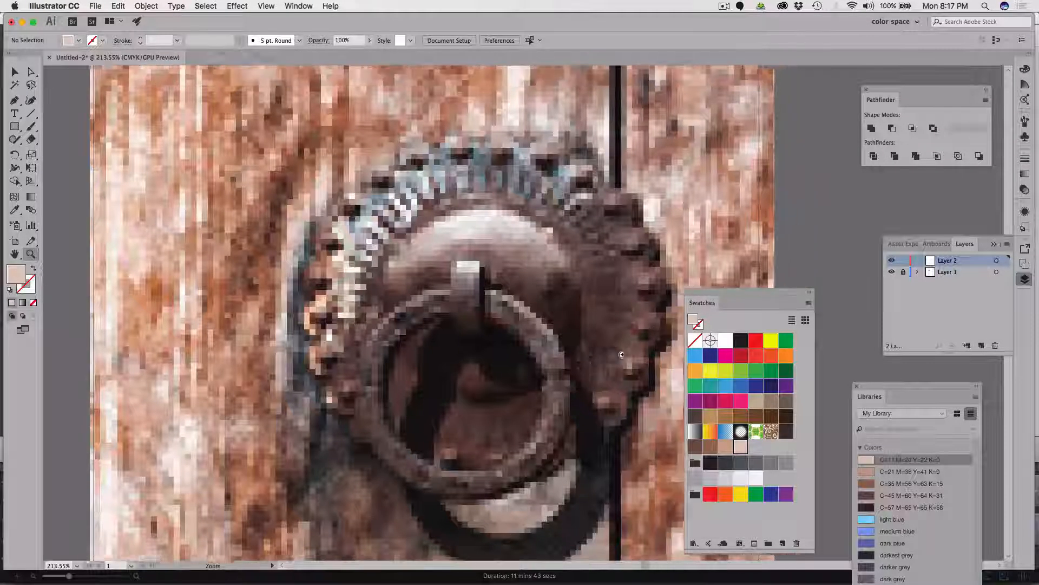
scroll(621, 354, "right", 2)
scroll(621, 354, "up", 1)
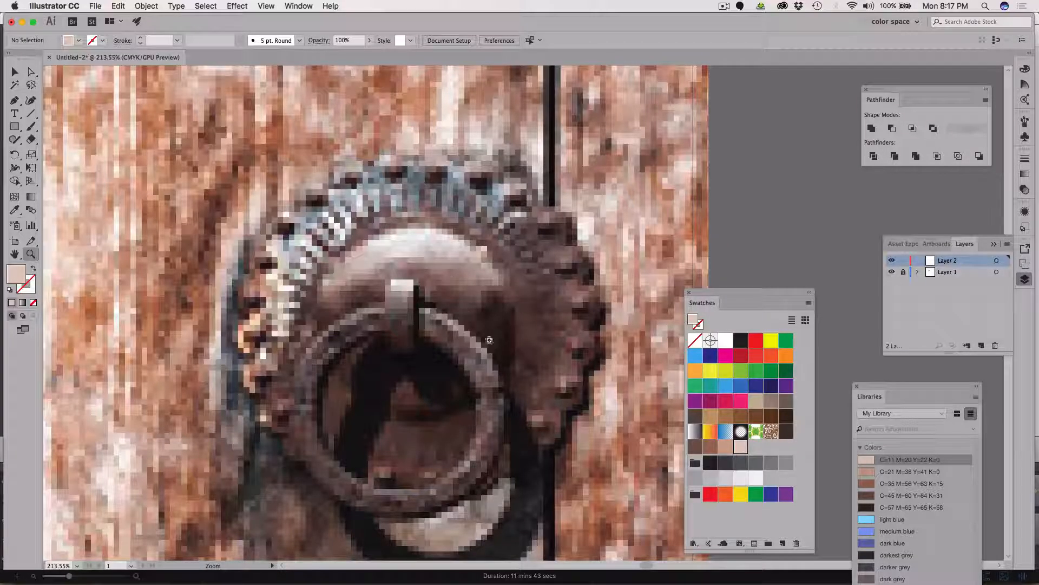
scroll(489, 340, "down", 2)
scroll(490, 340, "right", 1)
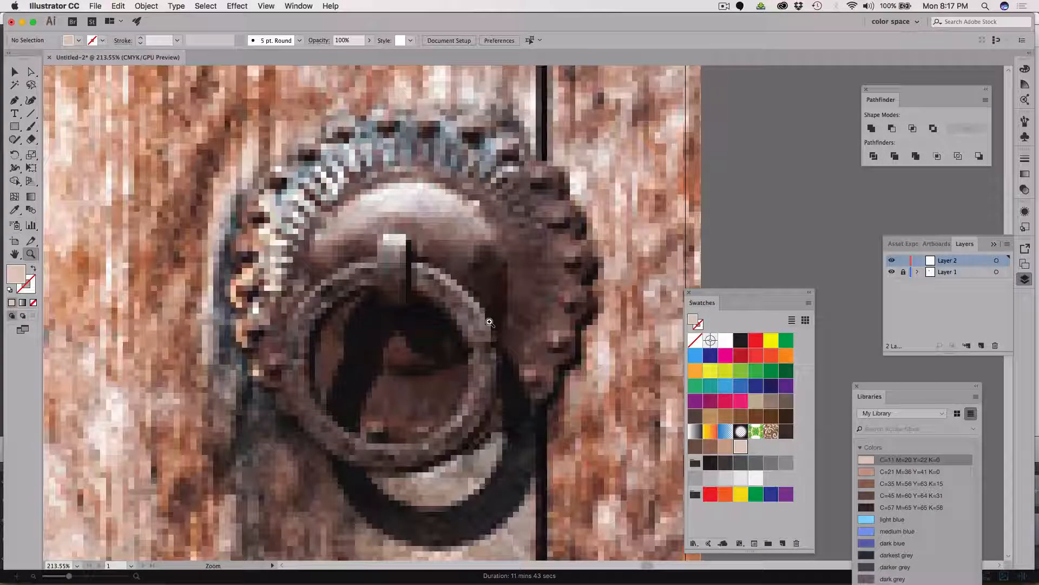